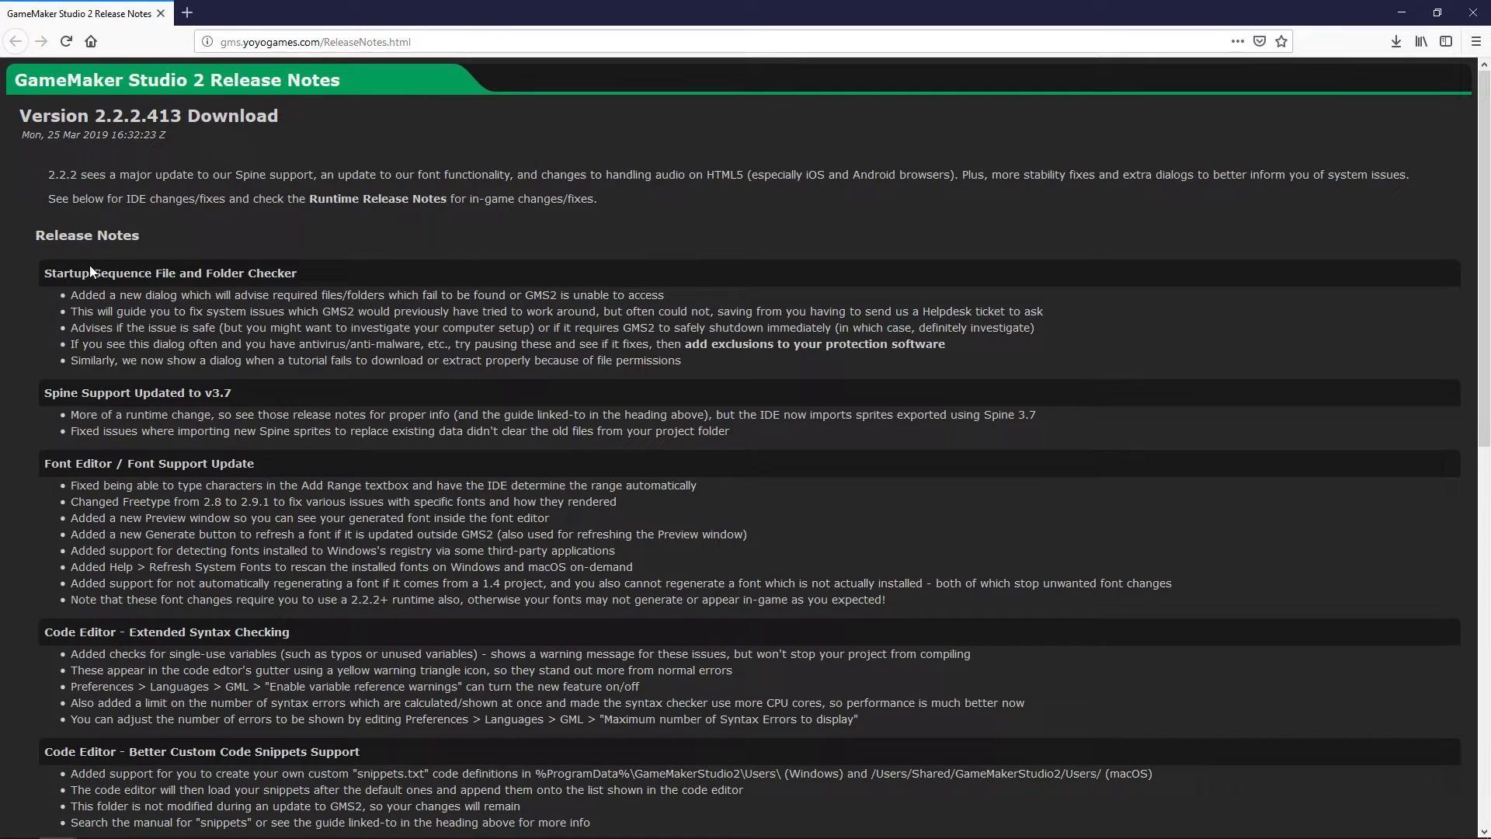
scroll(781, 377, "down", 2)
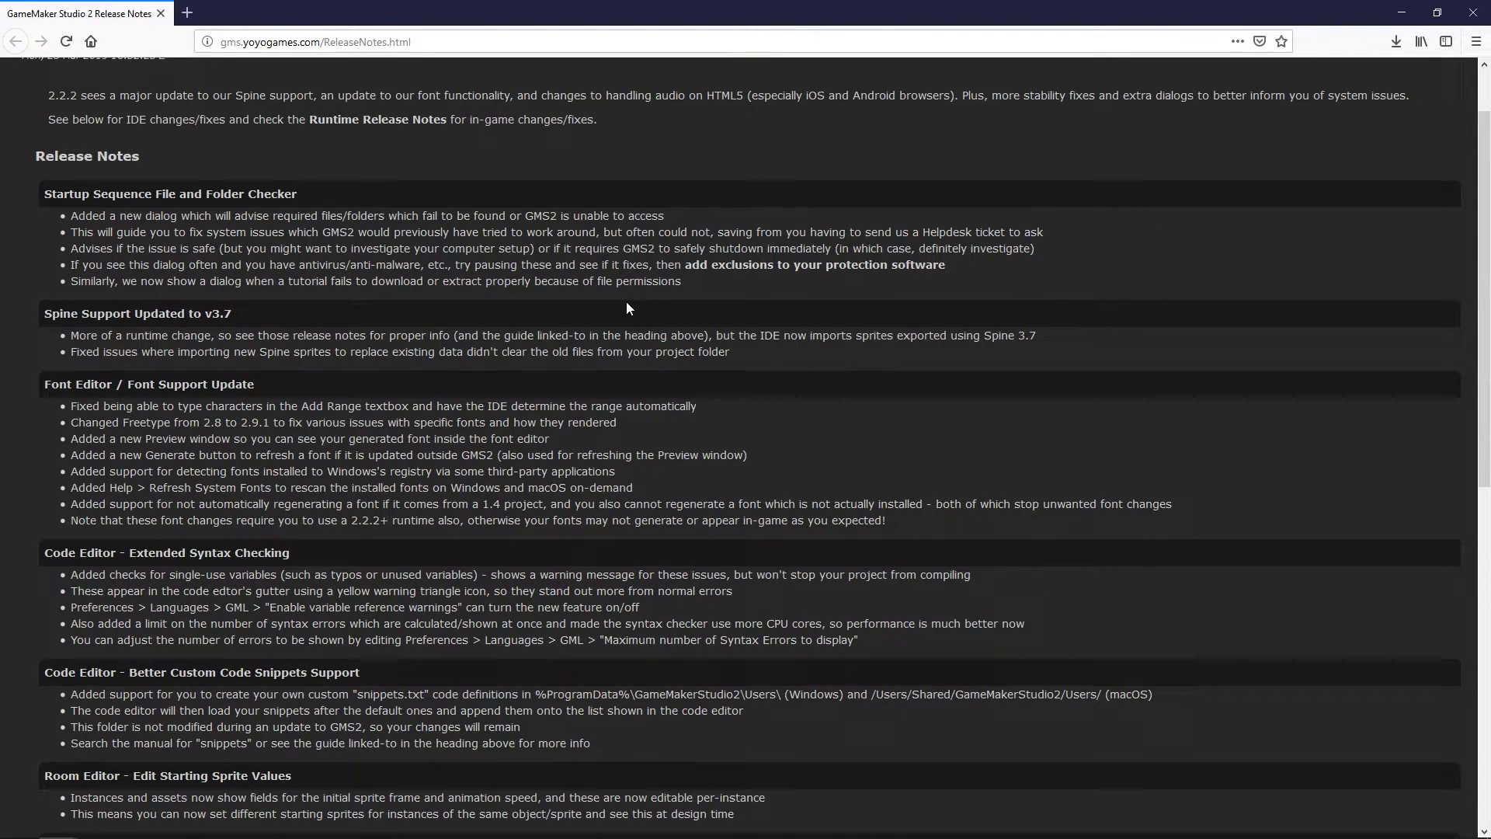
left_click_drag(691, 284, 69, 216)
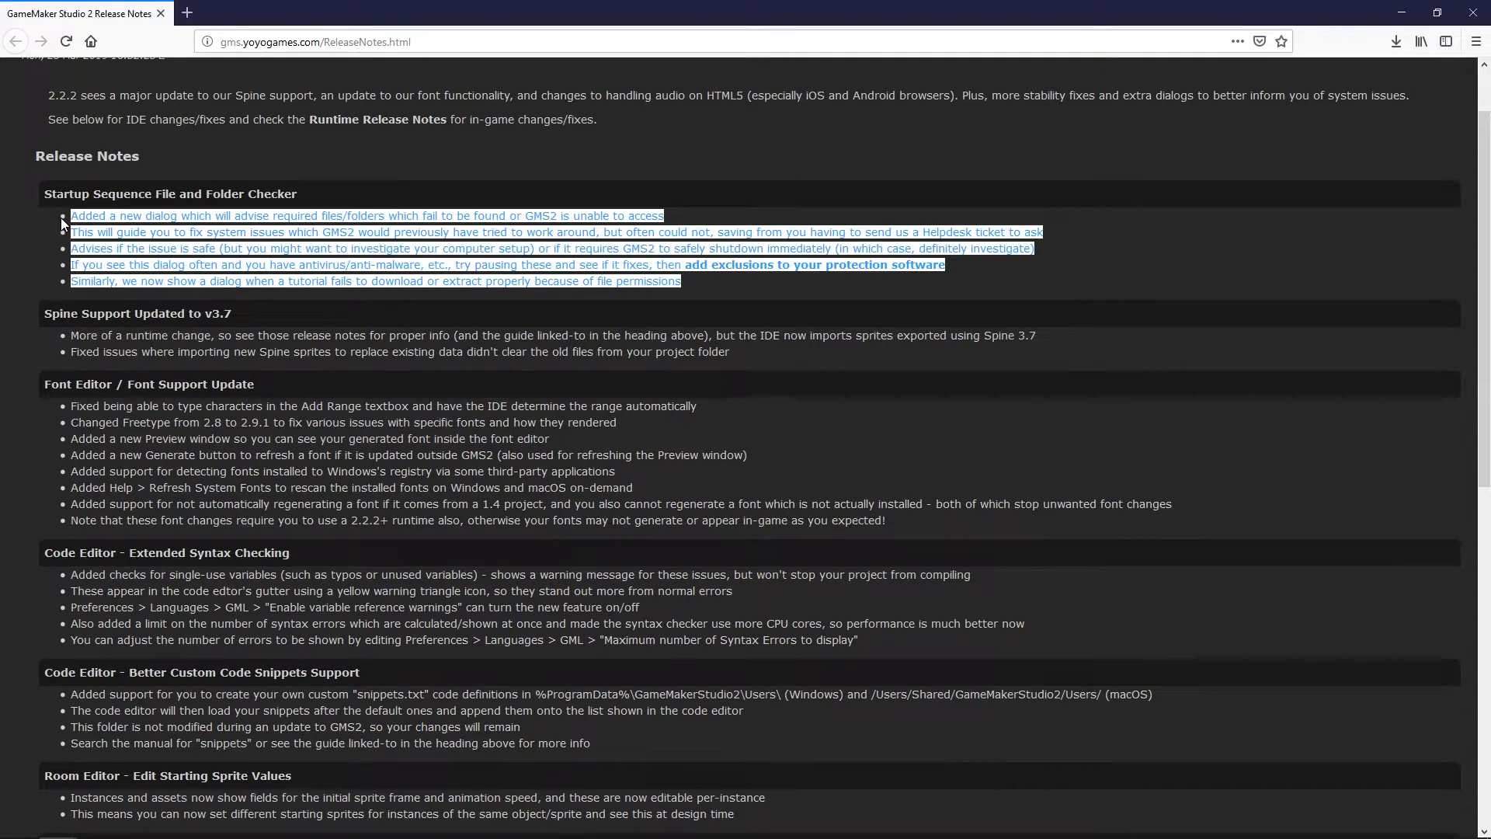
left_click(234, 261)
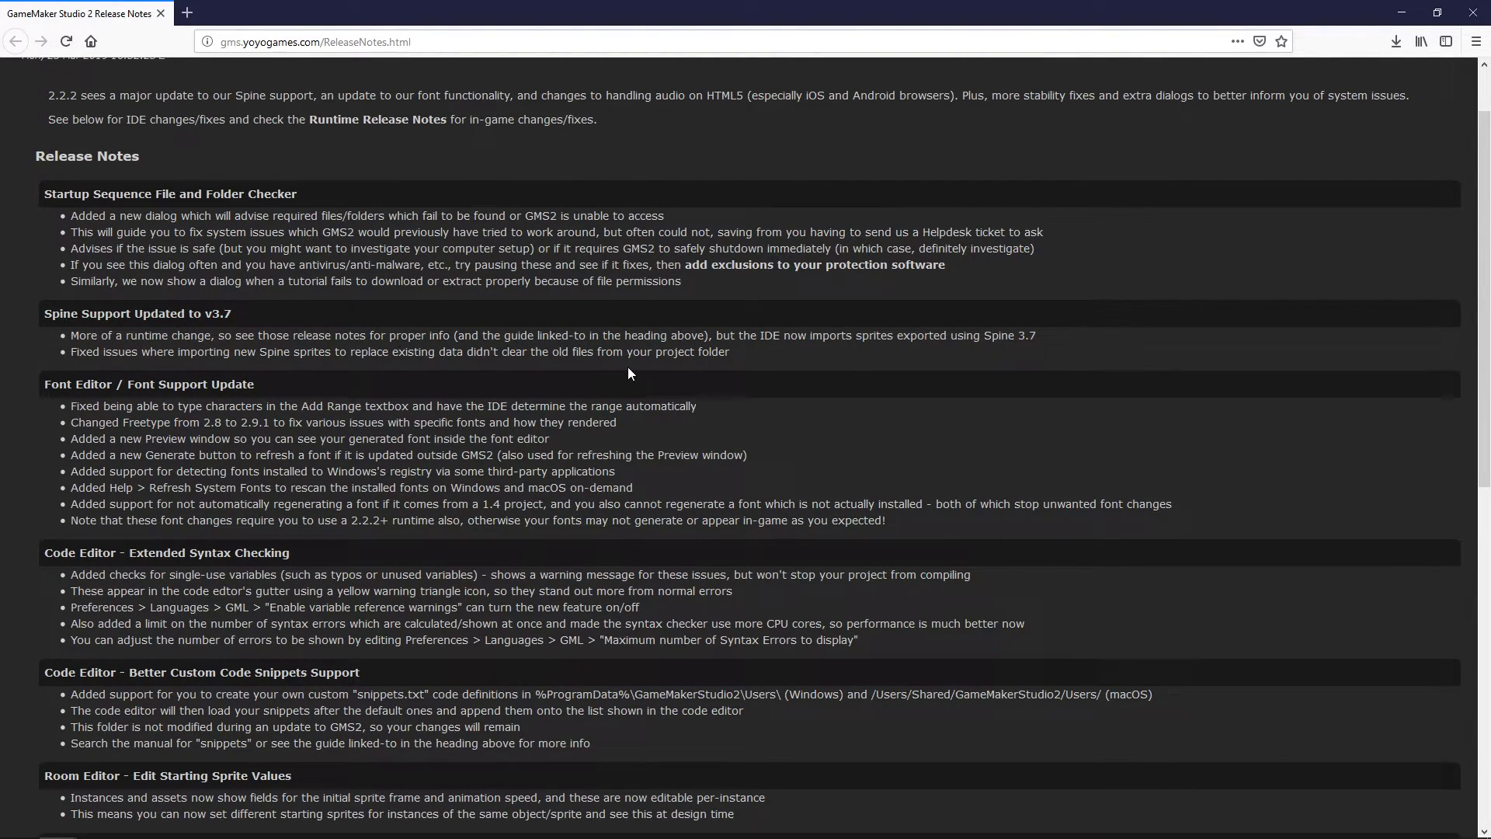
left_click_drag(739, 353, 40, 338)
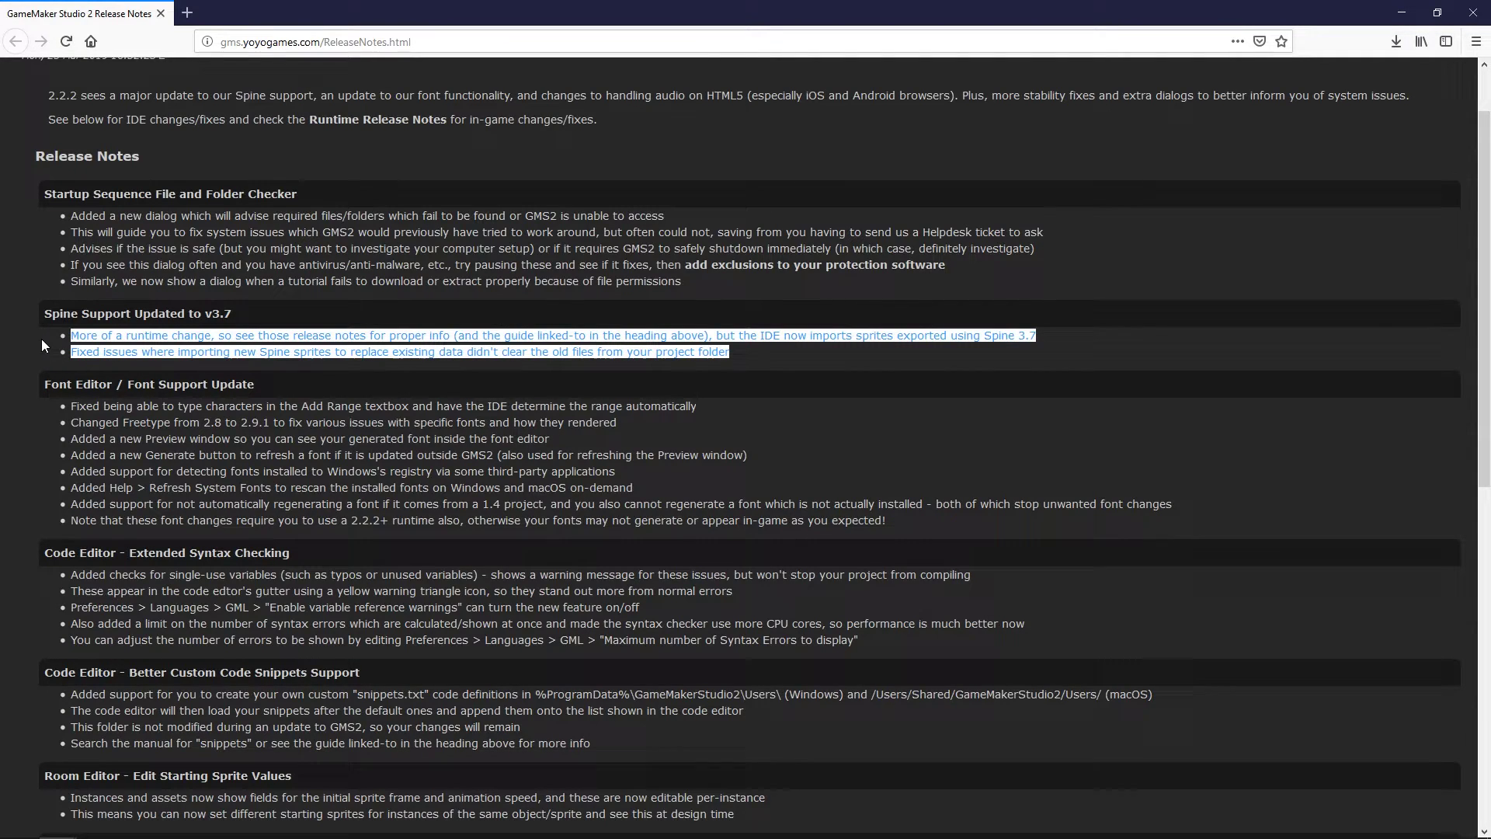
left_click(790, 351)
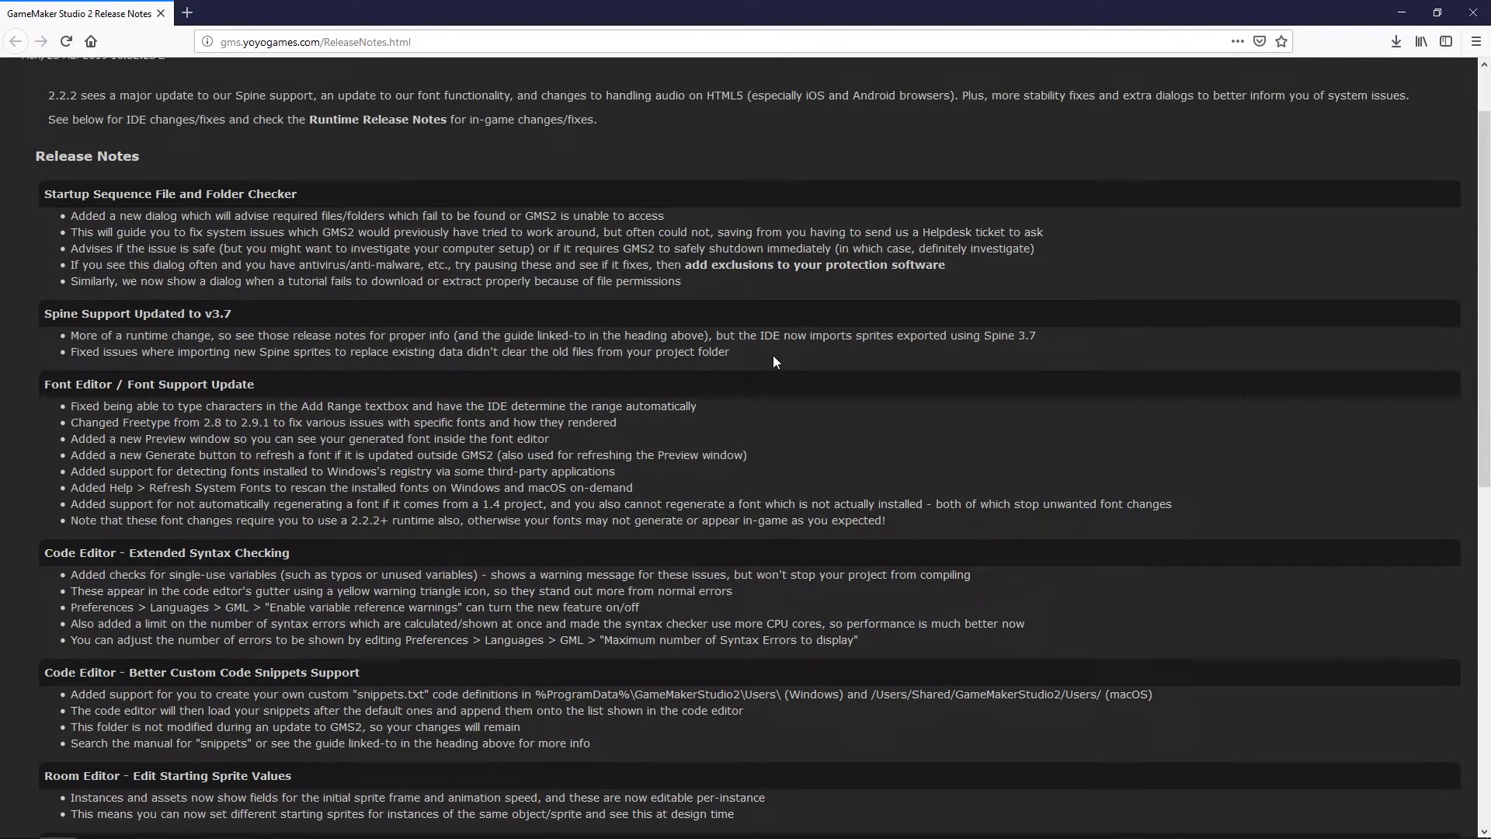
- Scroll to the Code Editor - Extended Syntax Checking notes, highlight its bullets, then clear the selection
scroll(773, 362, "down", 2)
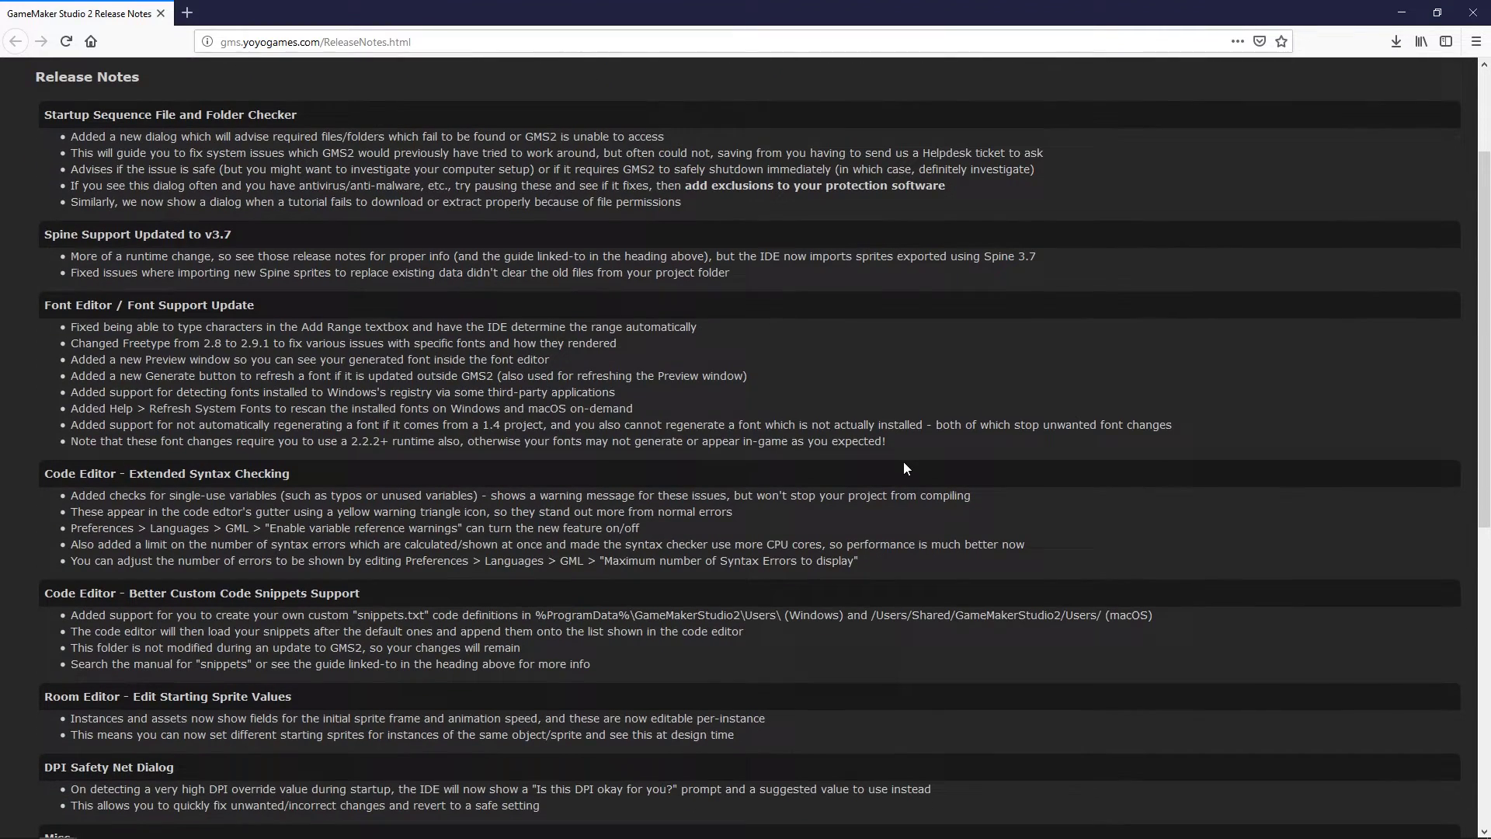
scroll(604, 409, "down", 2)
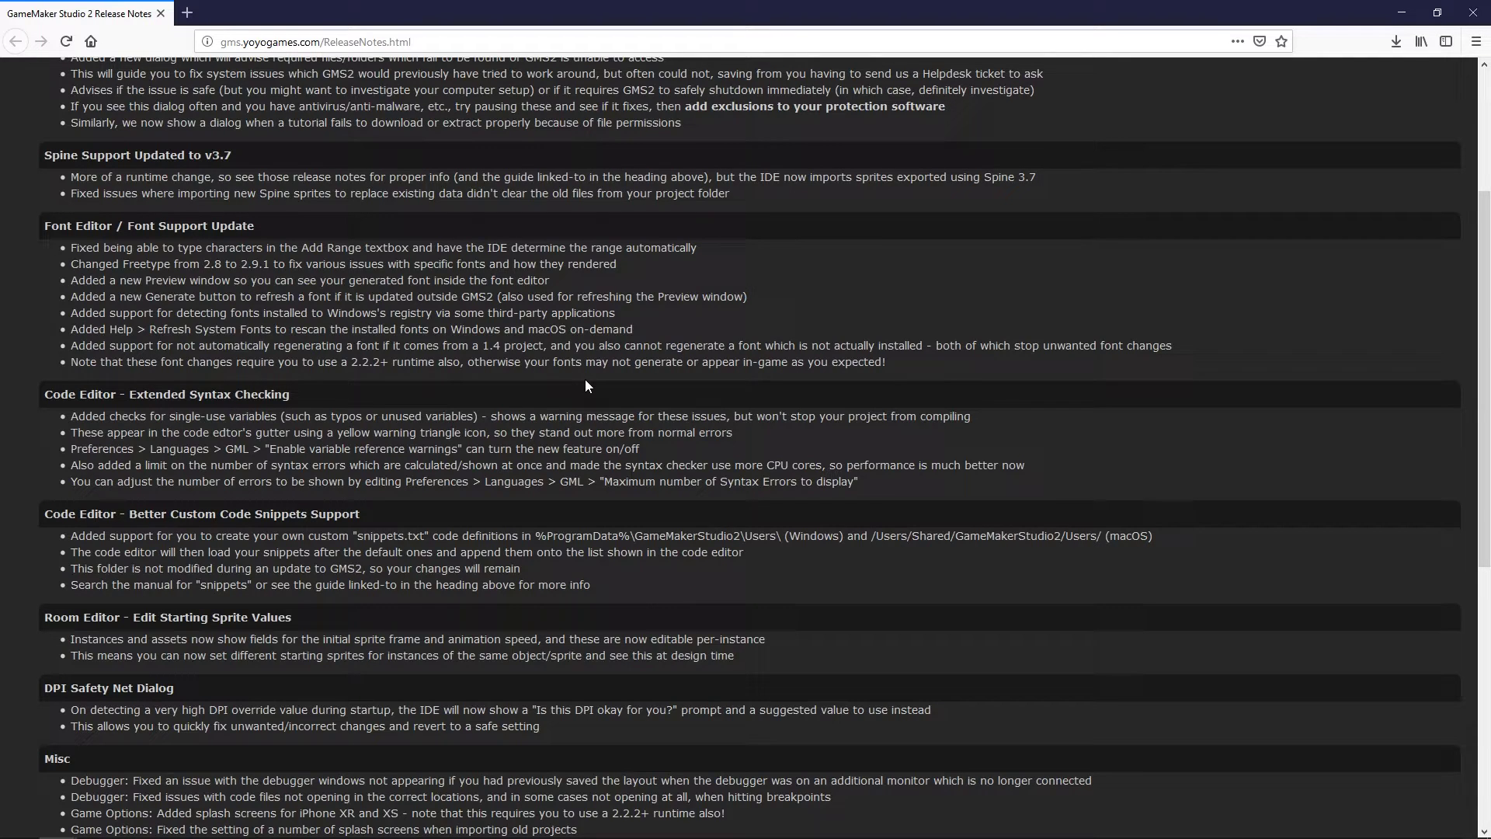
scroll(587, 376, "down", 4)
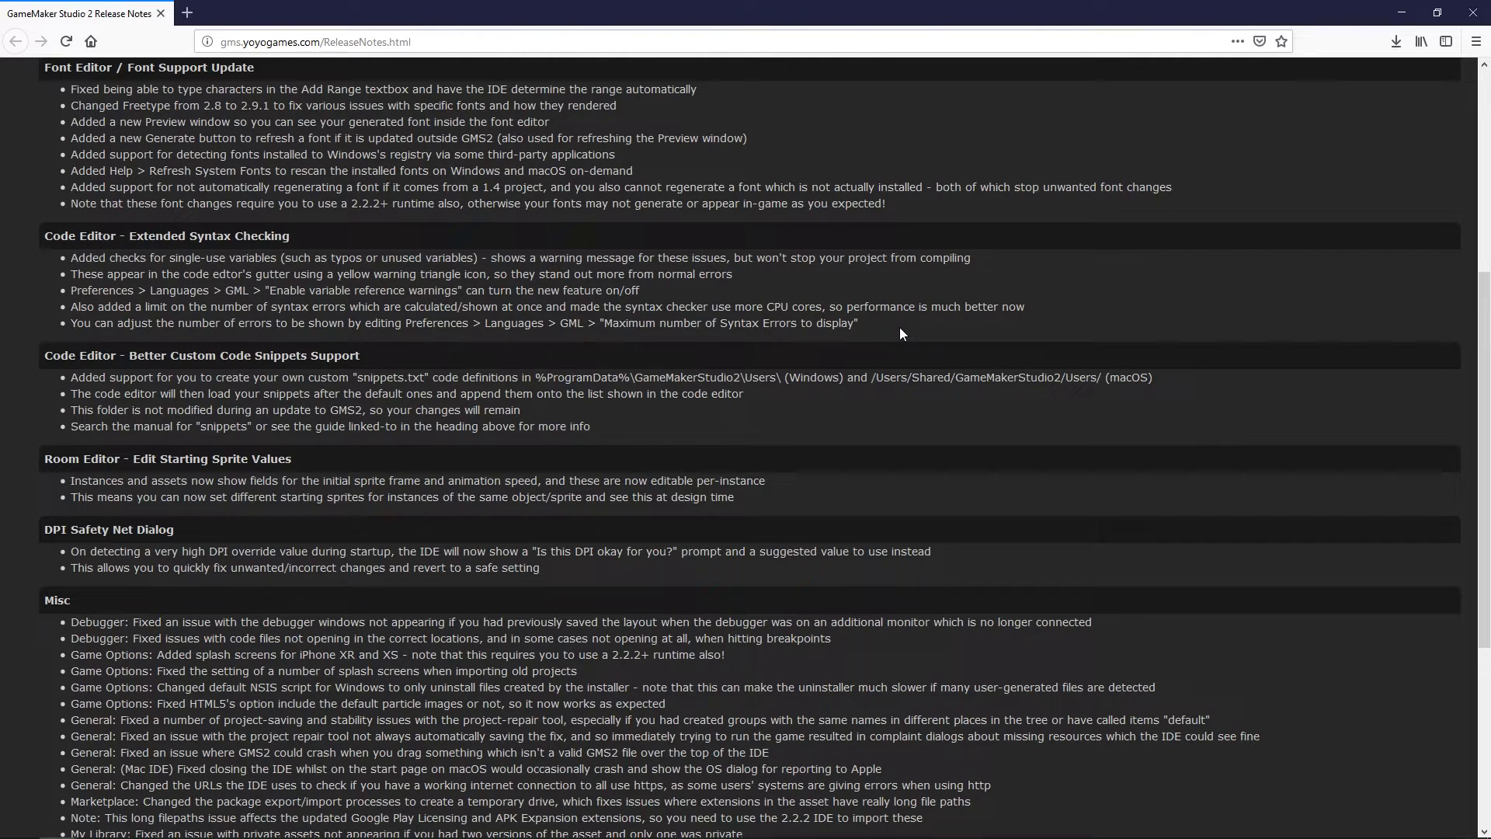
left_click_drag(882, 324, 54, 255)
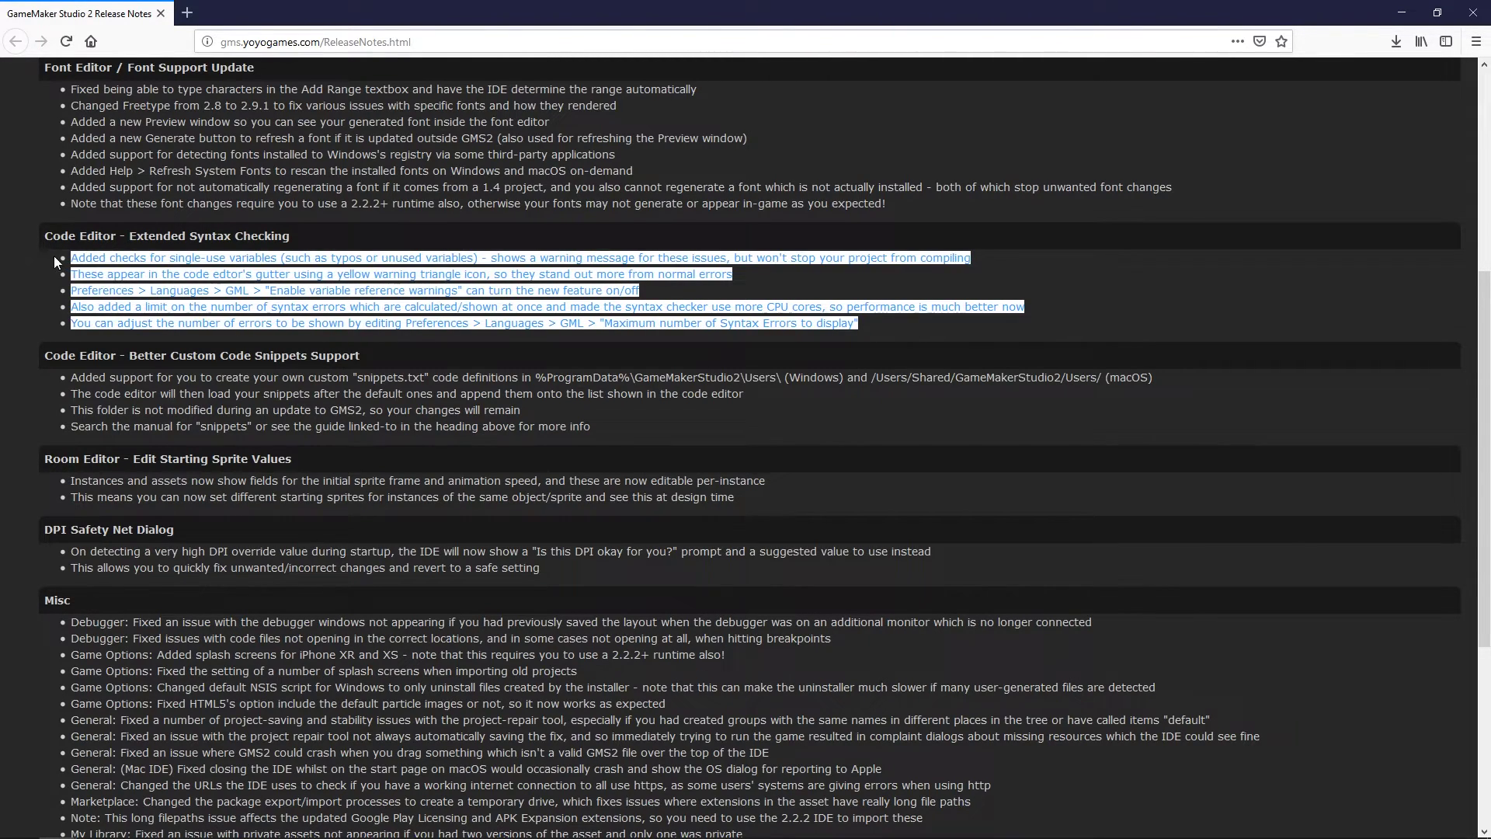
left_click(60, 288)
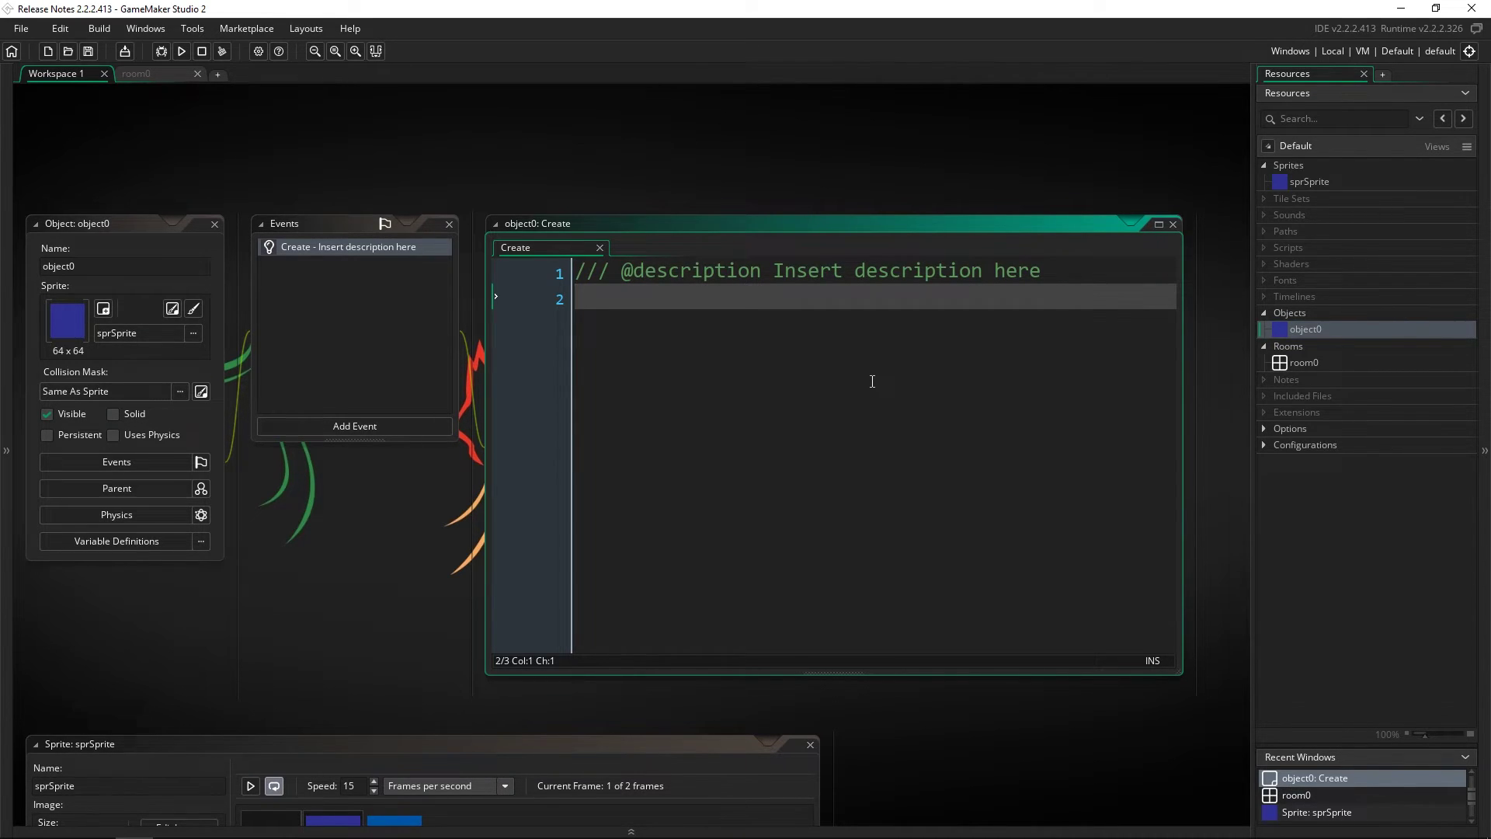
- Add myMessage = "Hello World"; on line 2 and point out its referenced-once warning
type("myMessage")
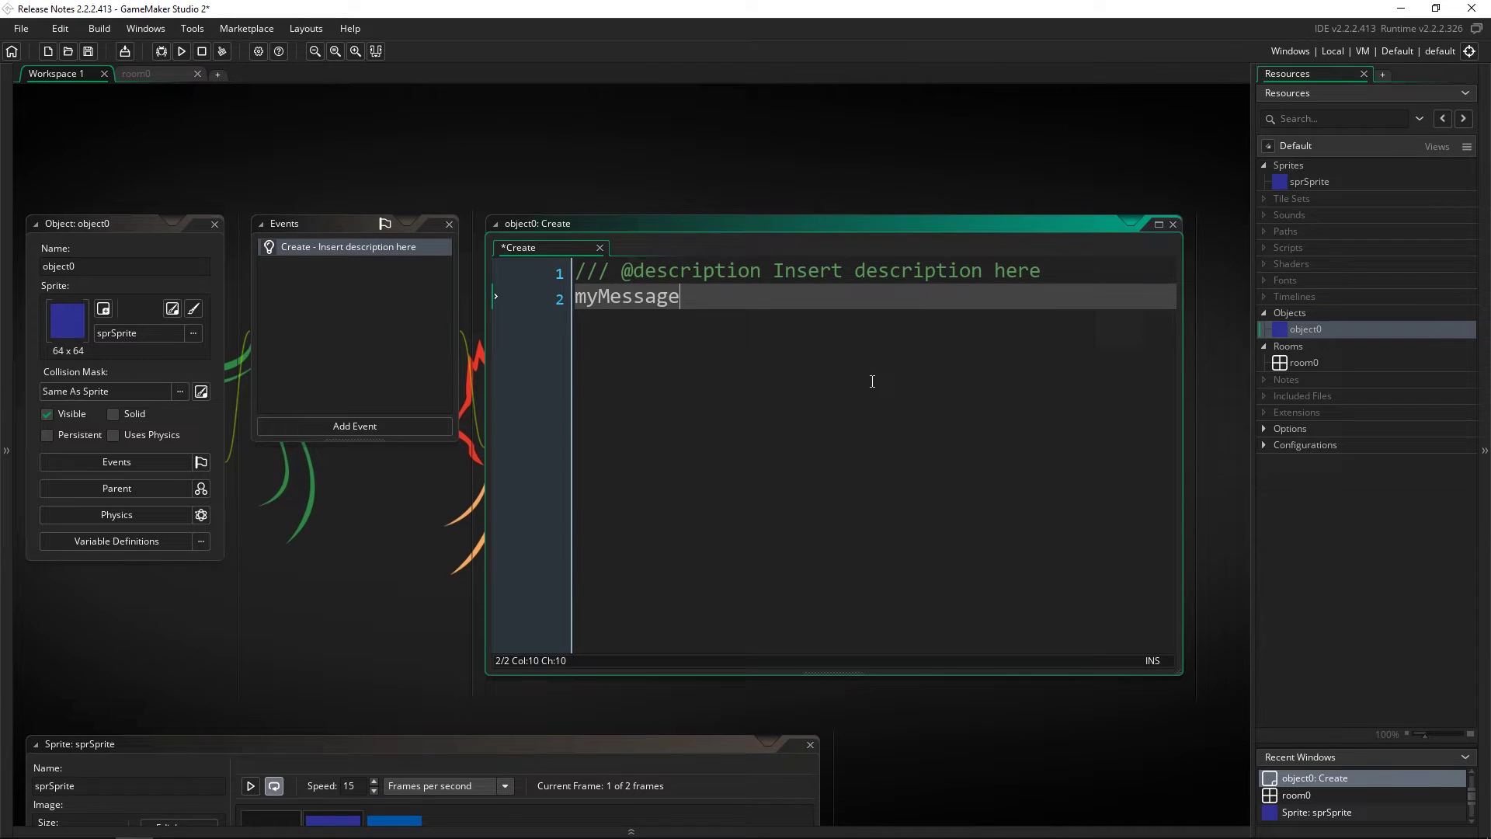
type(" = \"Hello World\";")
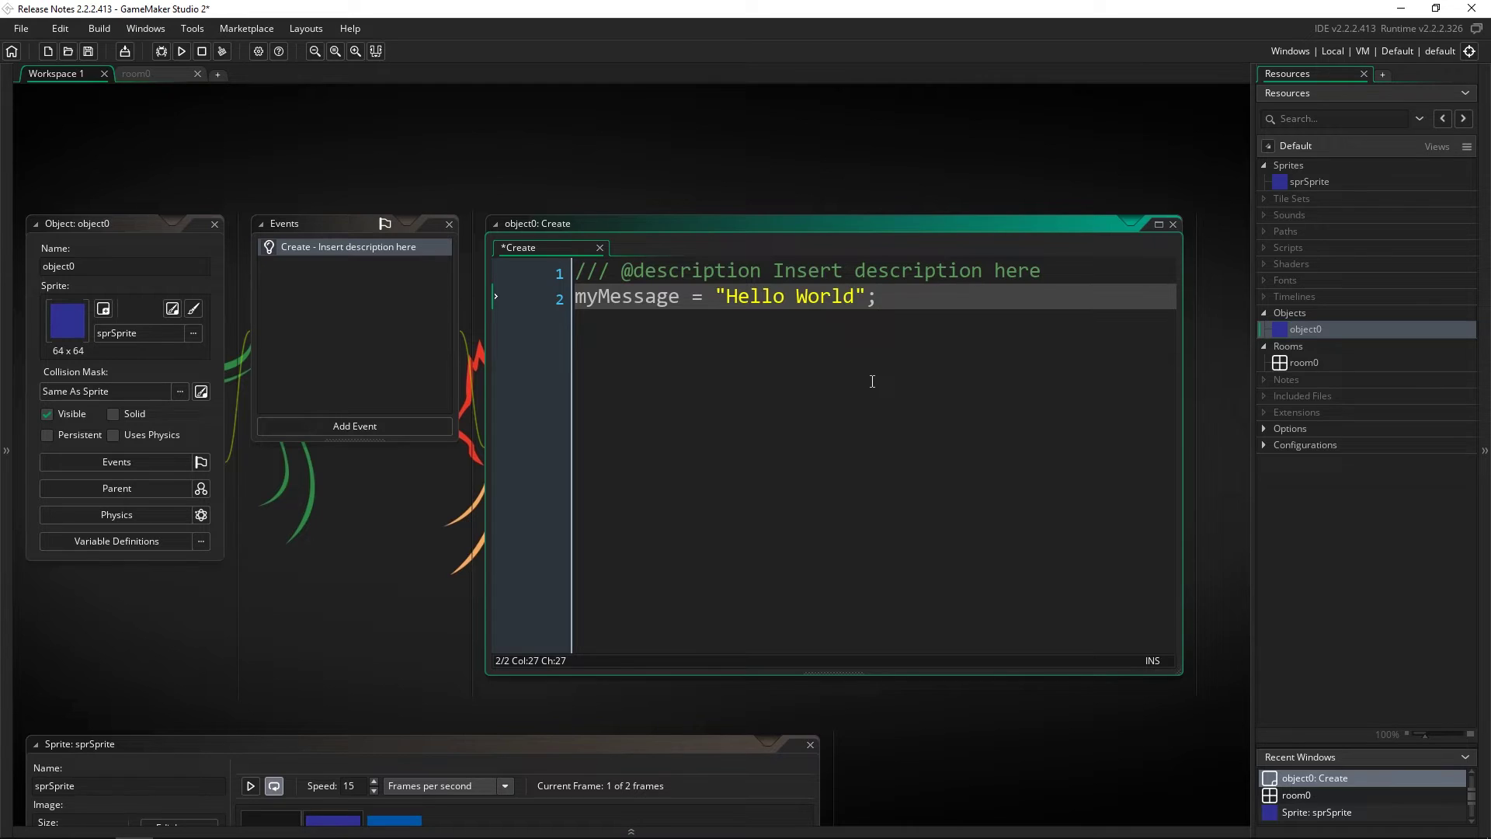
key("Return")
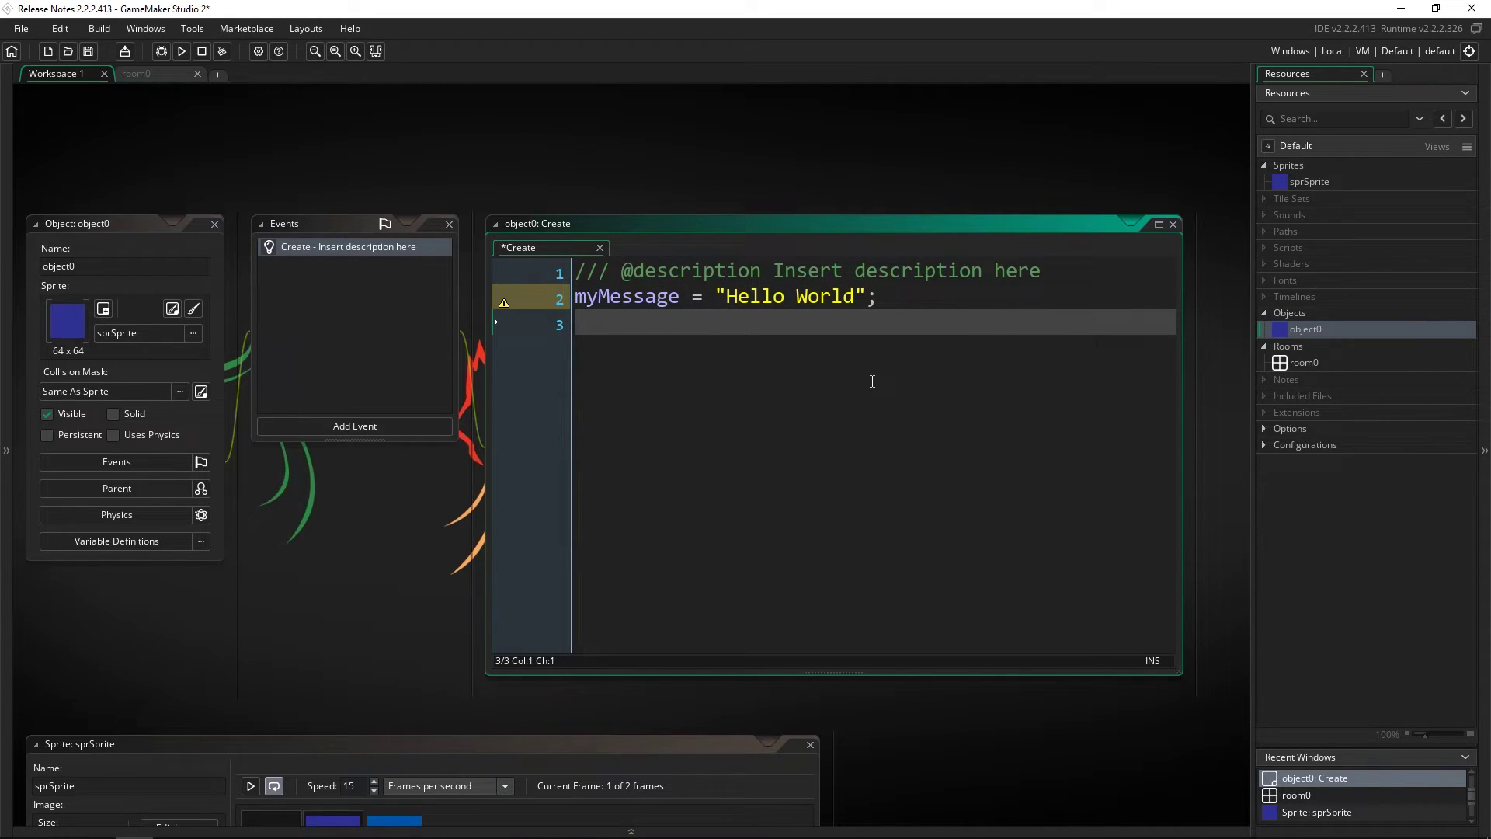
left_click_drag(877, 297, 576, 296)
left_click(501, 320)
mouse_move(502, 307)
left_click(503, 299)
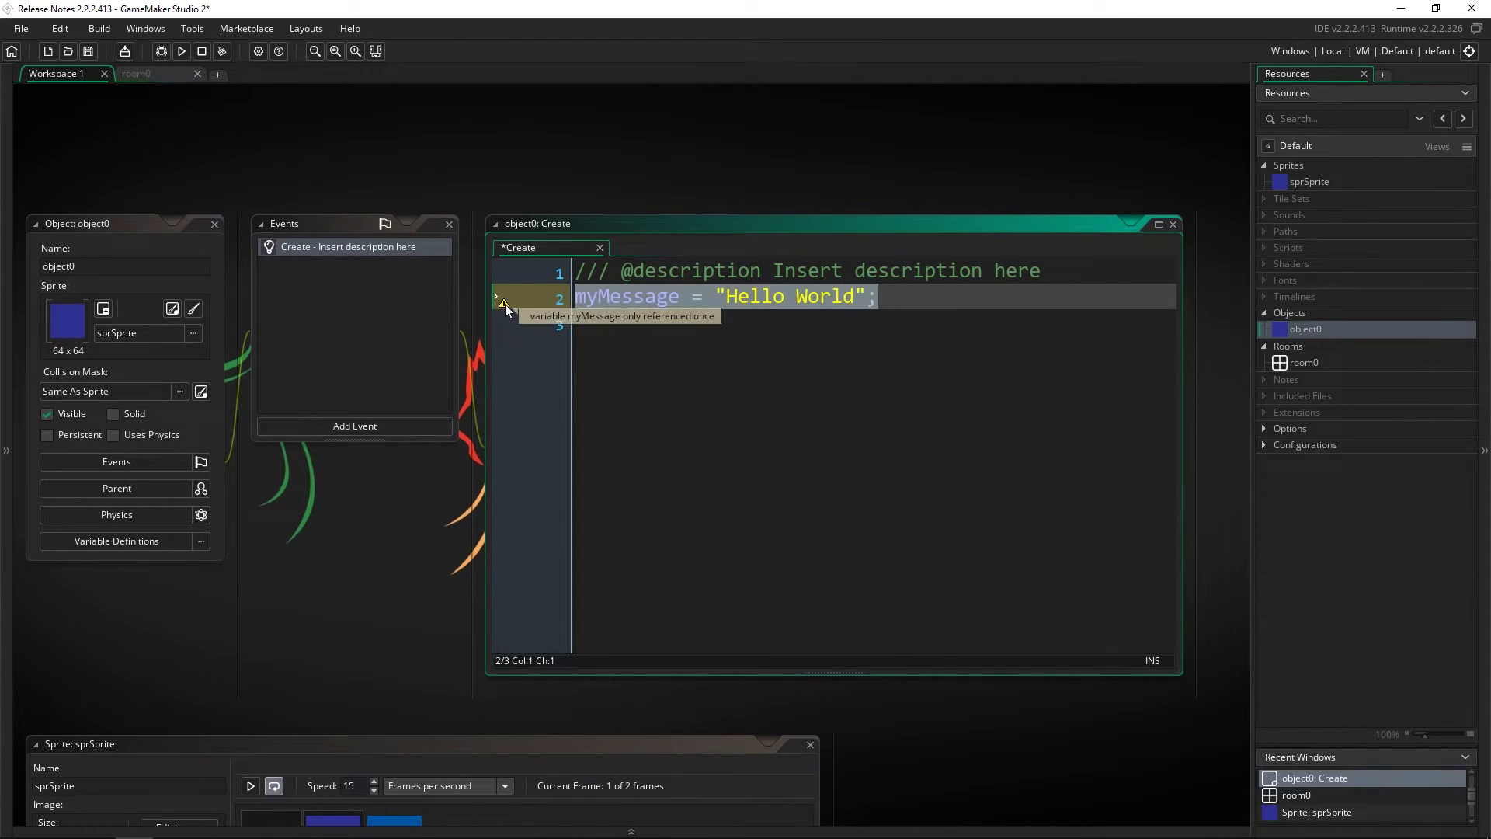
left_click(634, 327)
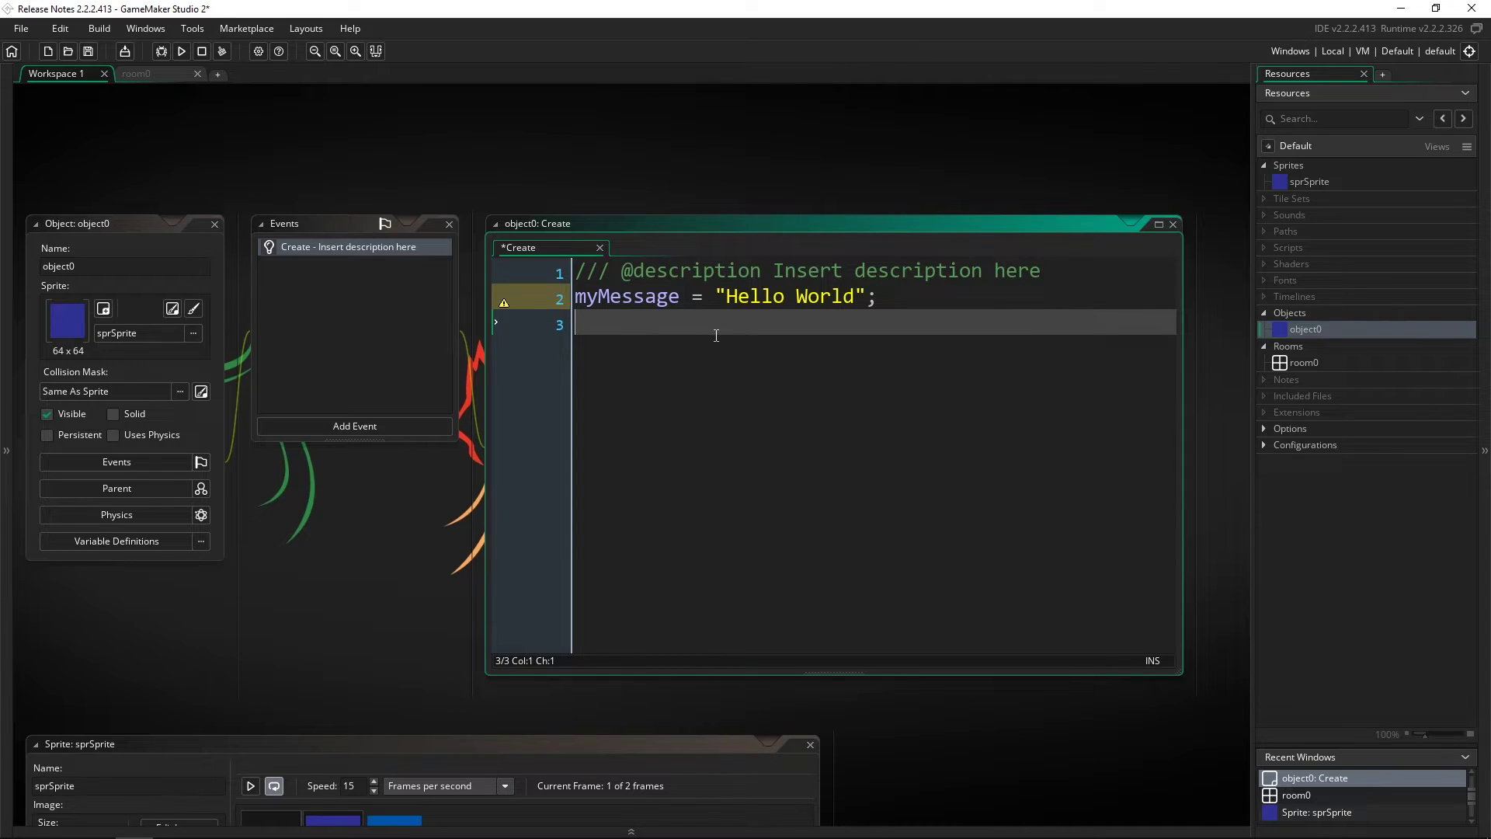
- Add show_message(myMessage); on line 3 so the line 2 warning clears
type("show_message(")
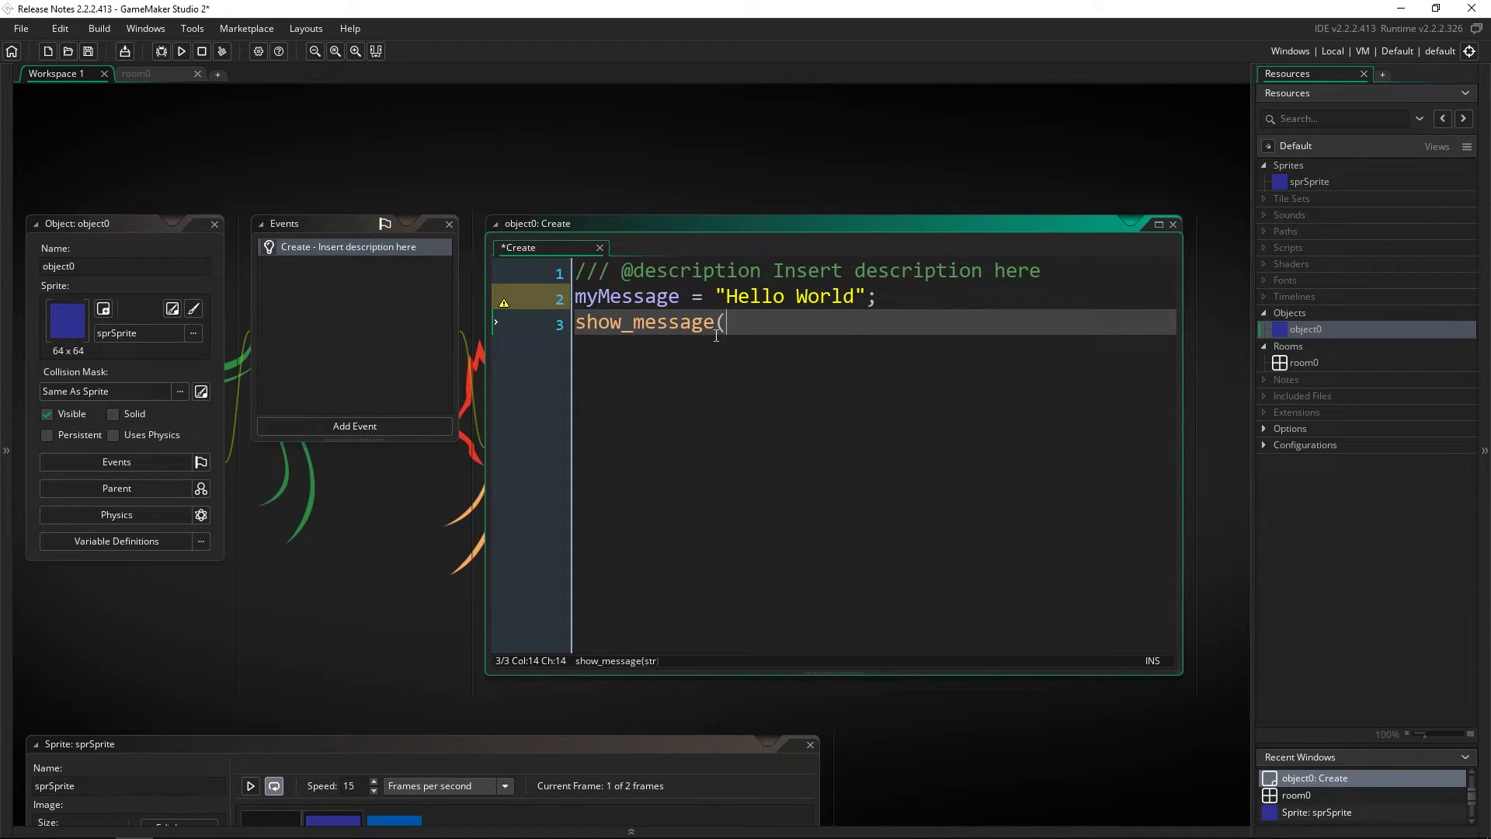
type("myMessage);")
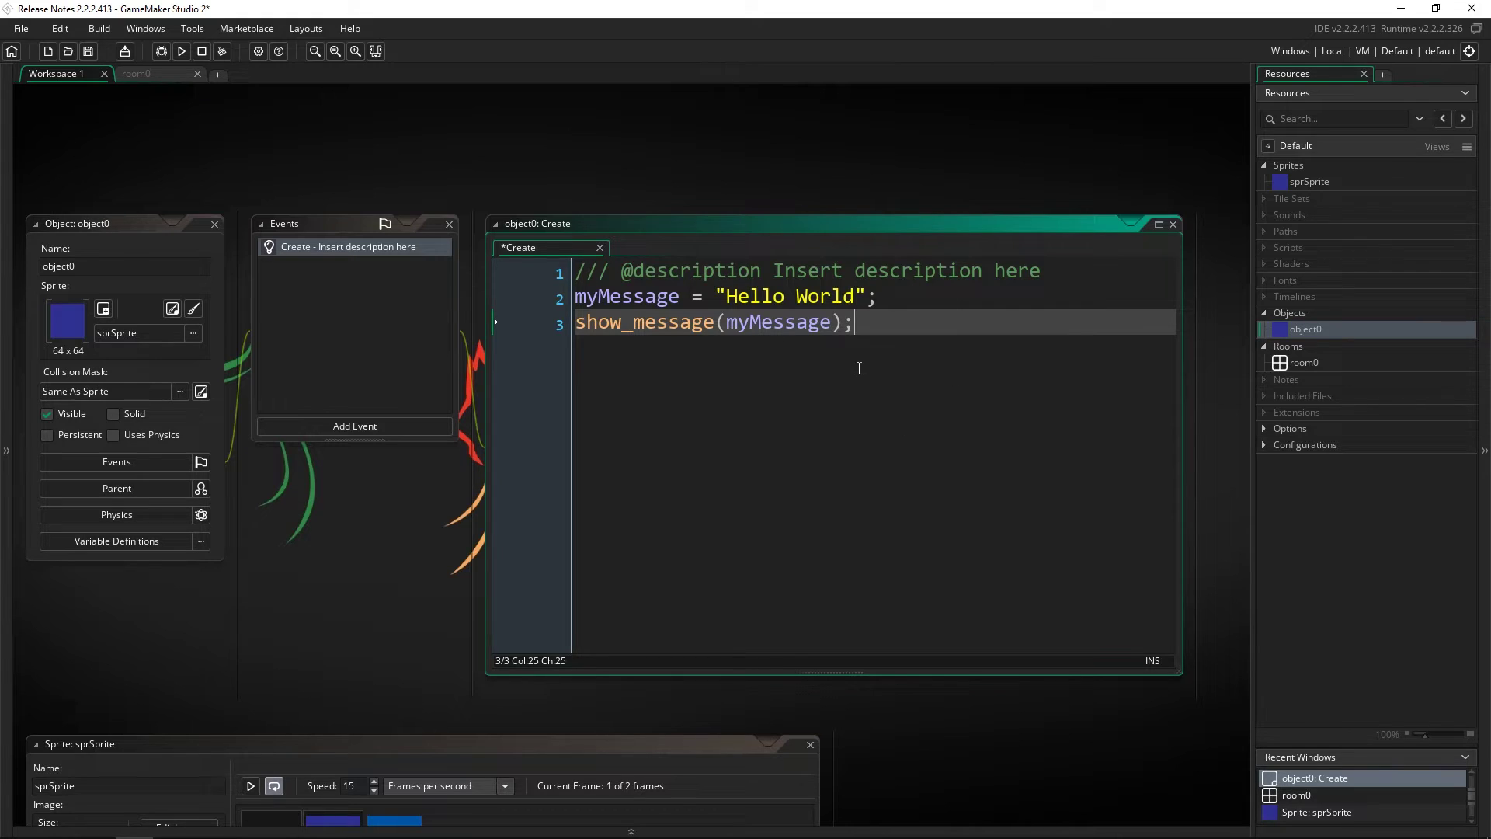
left_click_drag(906, 333, 563, 322)
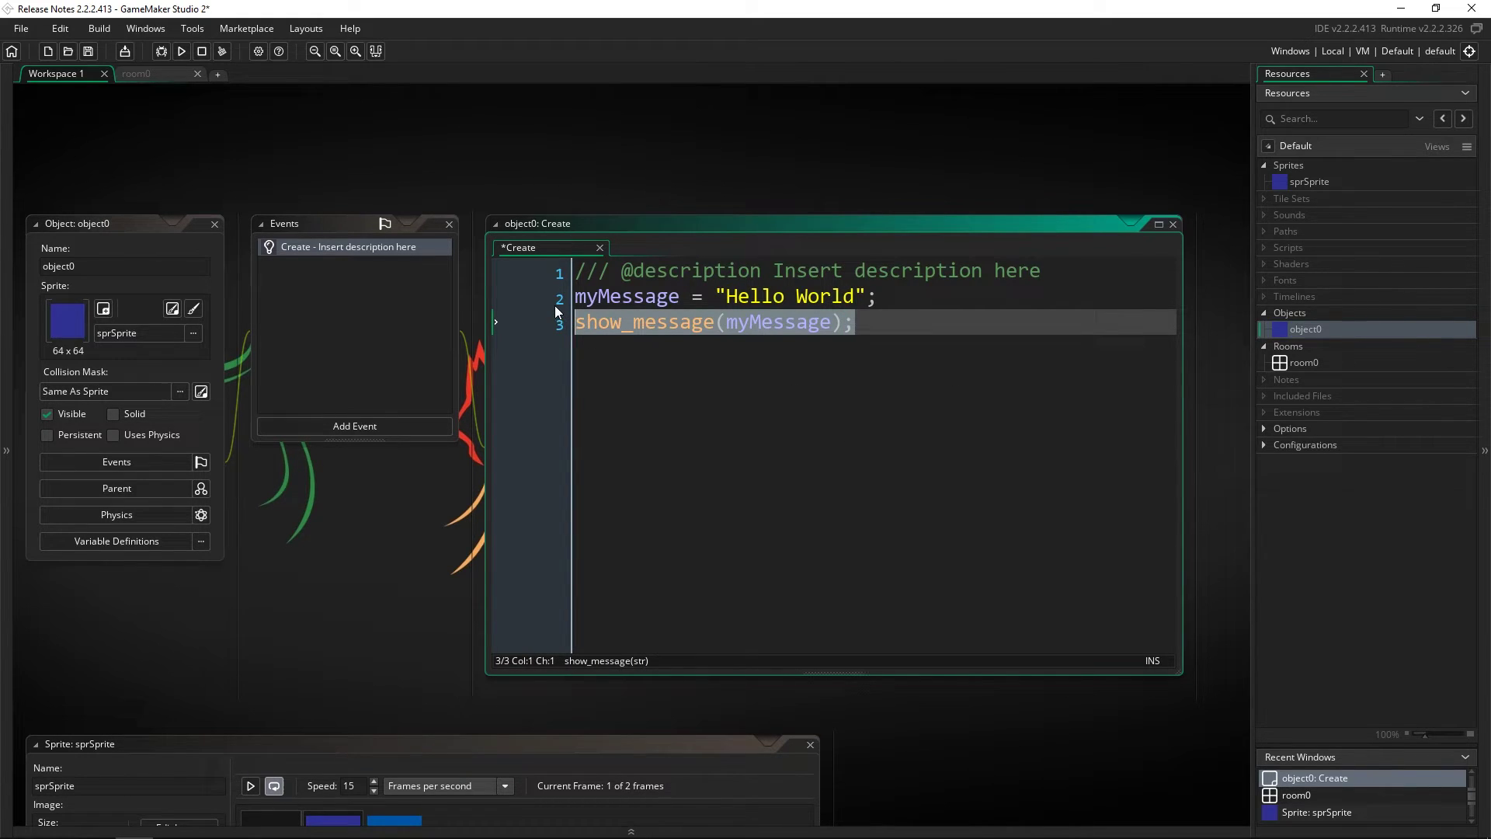
left_click(956, 380)
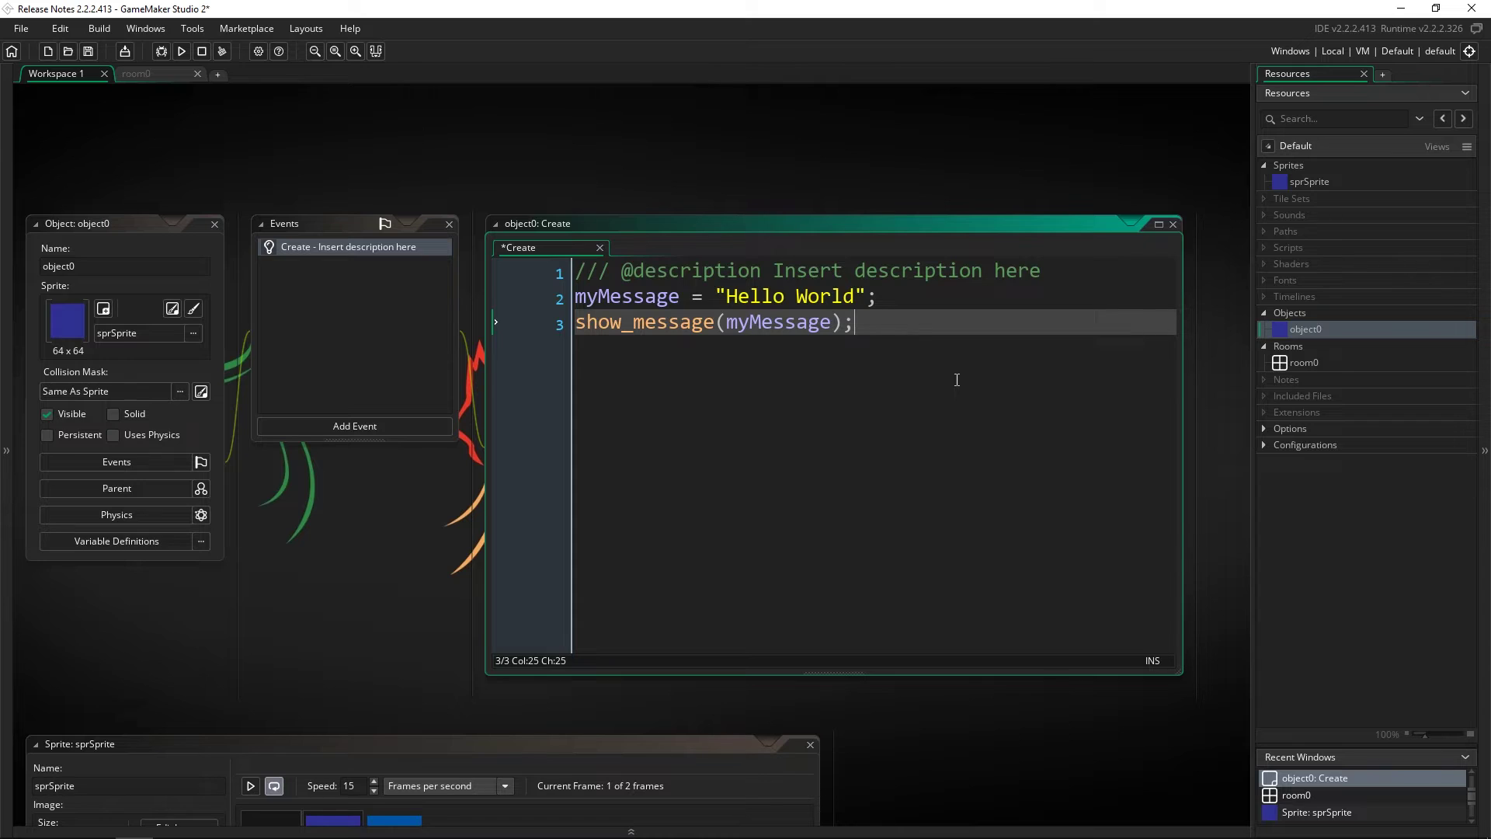
left_click(796, 328)
key("BackSpace")
left_click(876, 348)
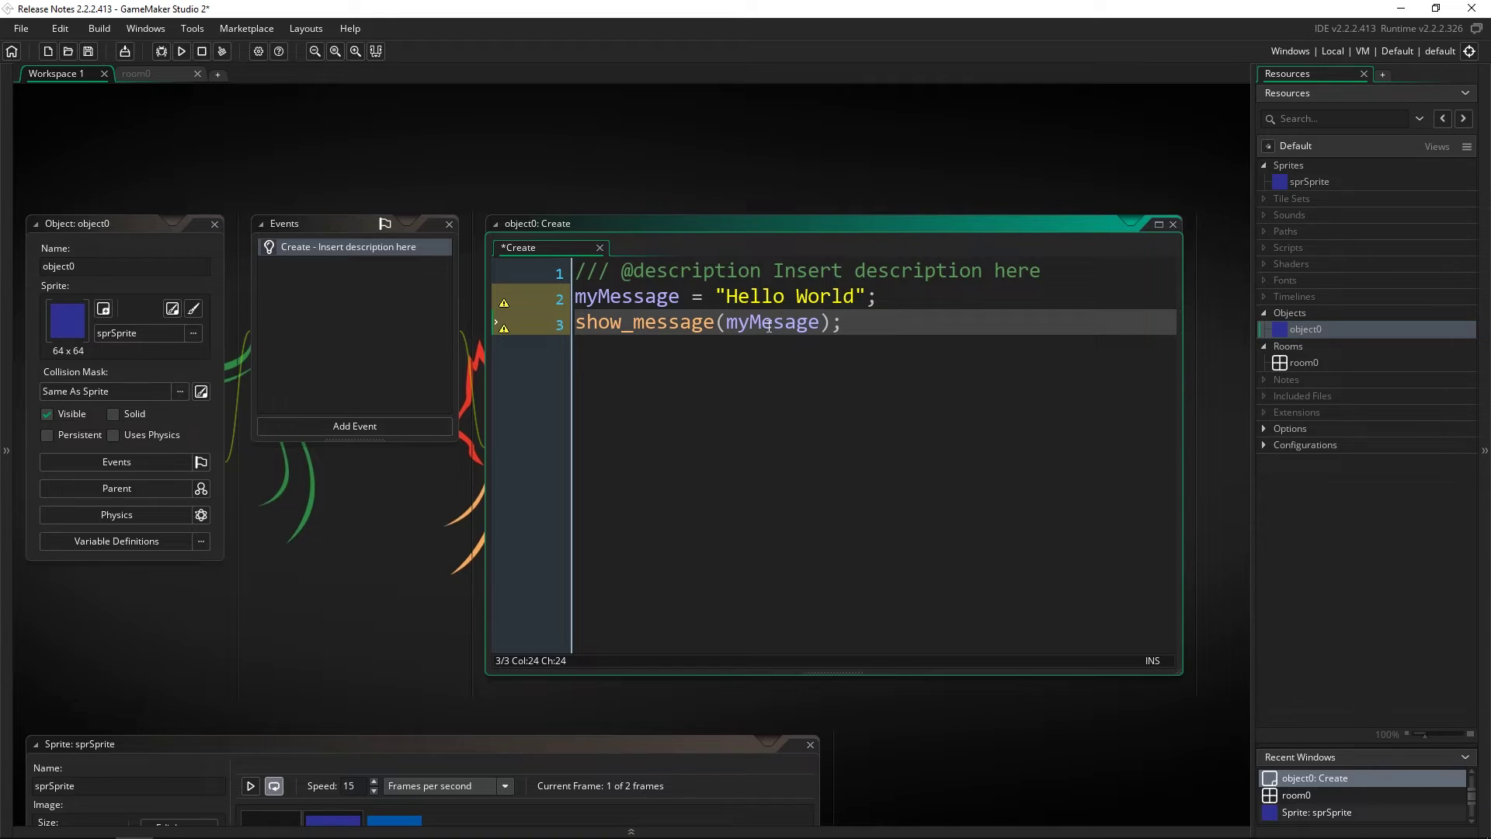
mouse_move(506, 329)
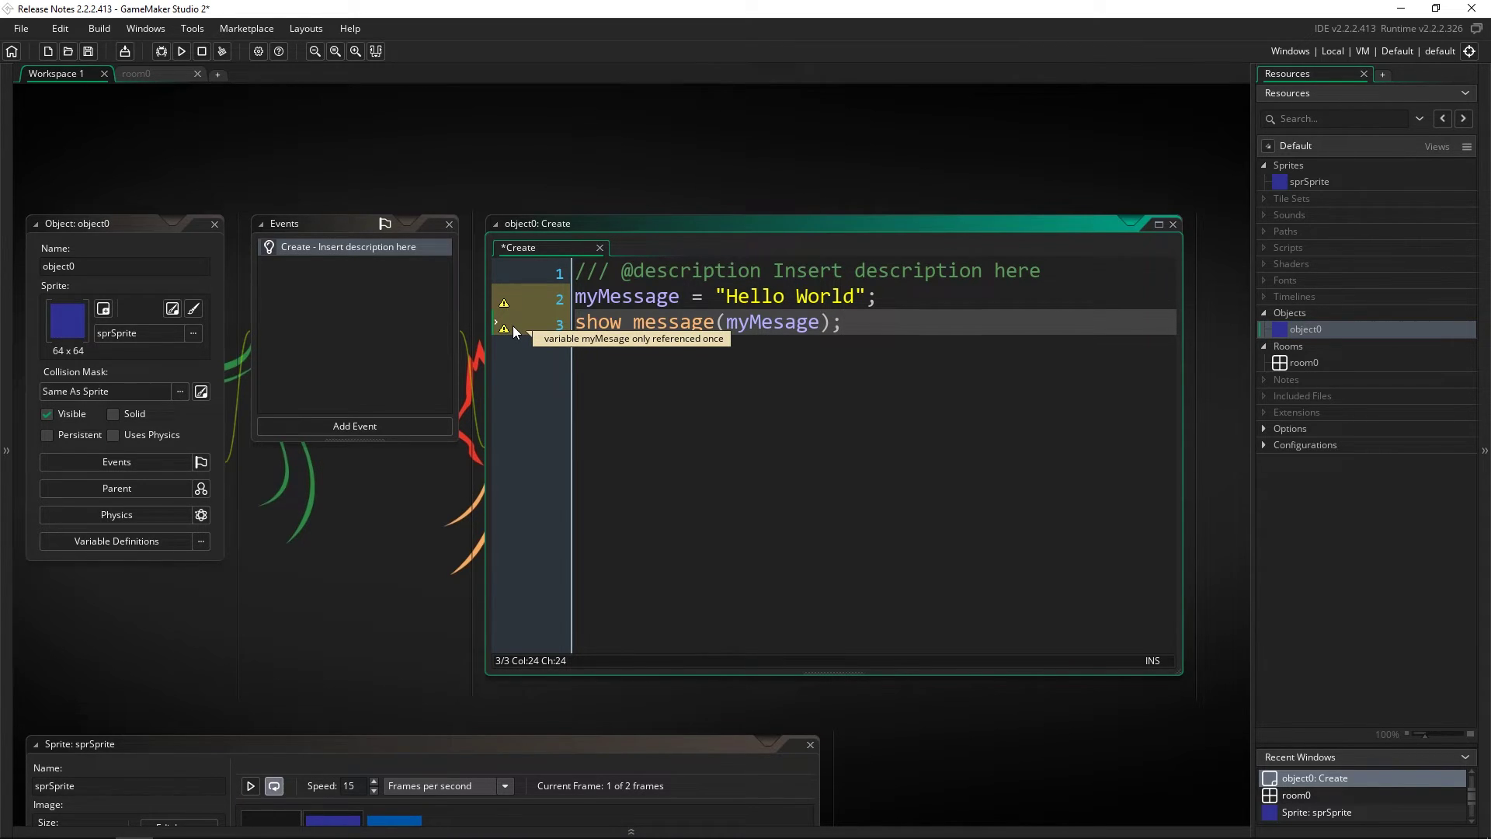
double_click(592, 299)
left_click(932, 331)
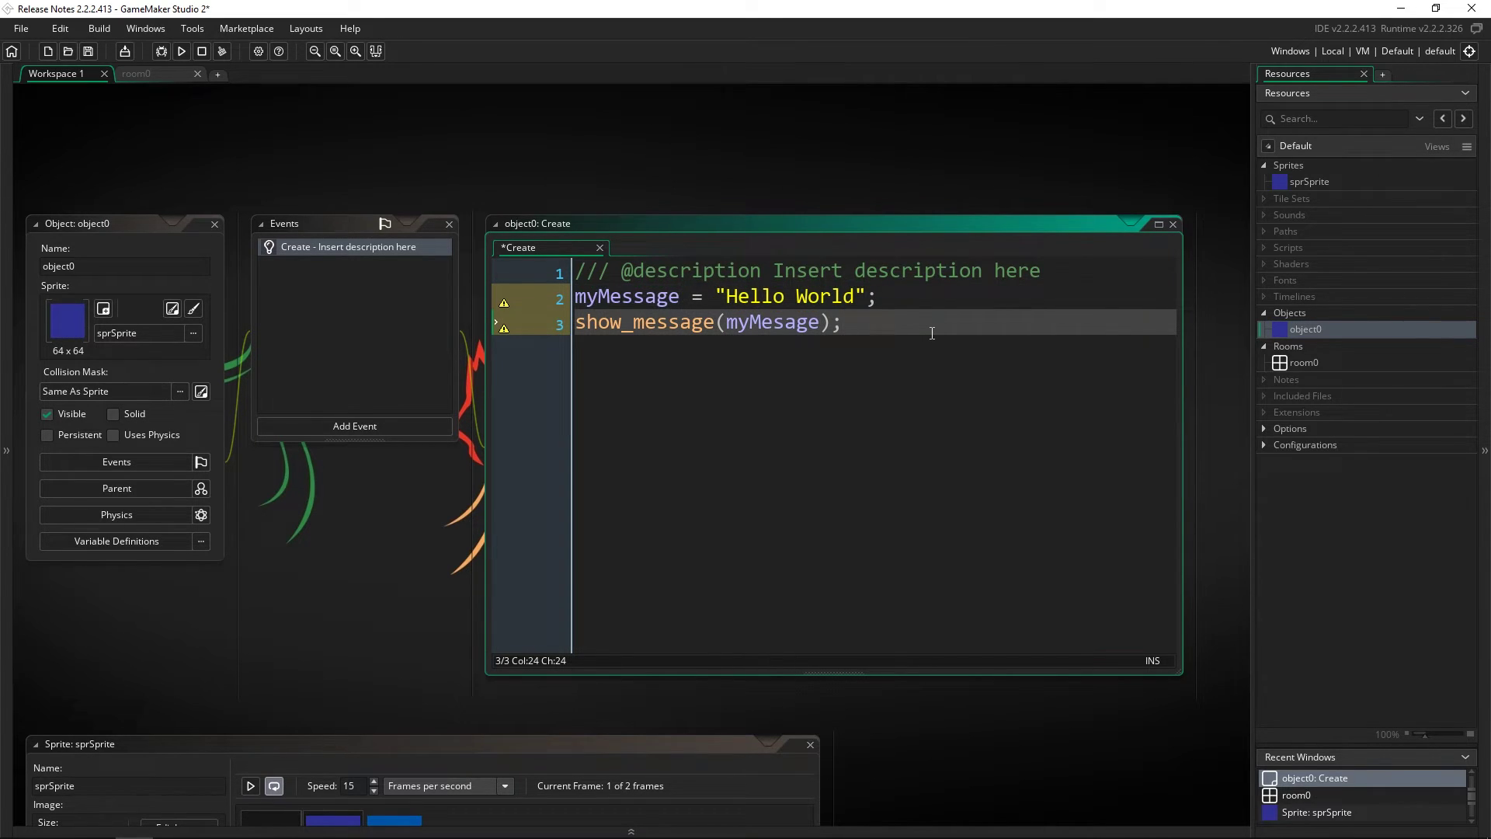
left_click(785, 323)
type("s")
key("BackSpace")
type("mes")
left_click(918, 321)
key("ctrl+s")
double_click(802, 323)
left_click(904, 335)
left_click(761, 322)
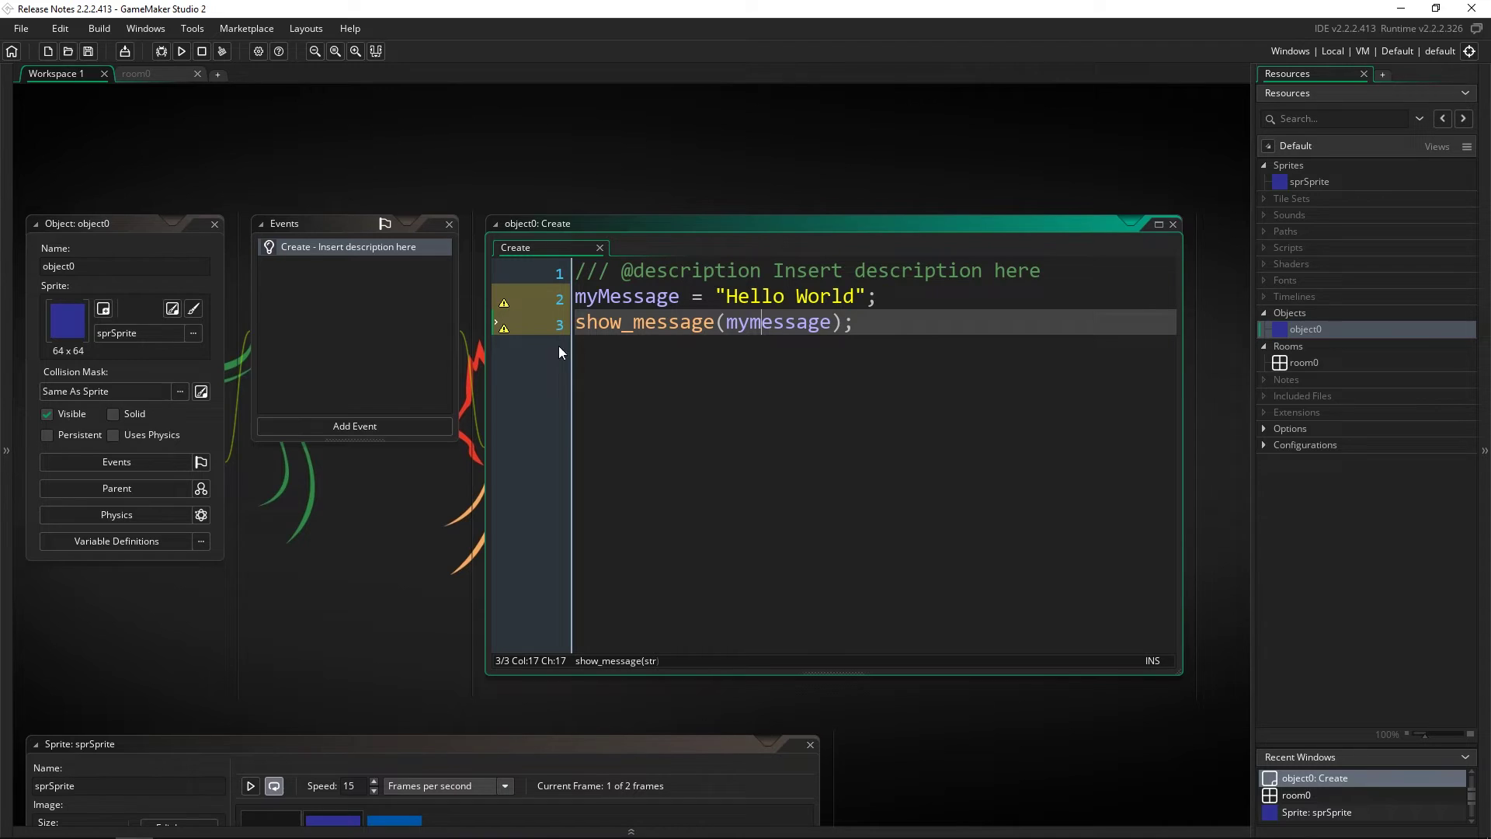
left_click(917, 324)
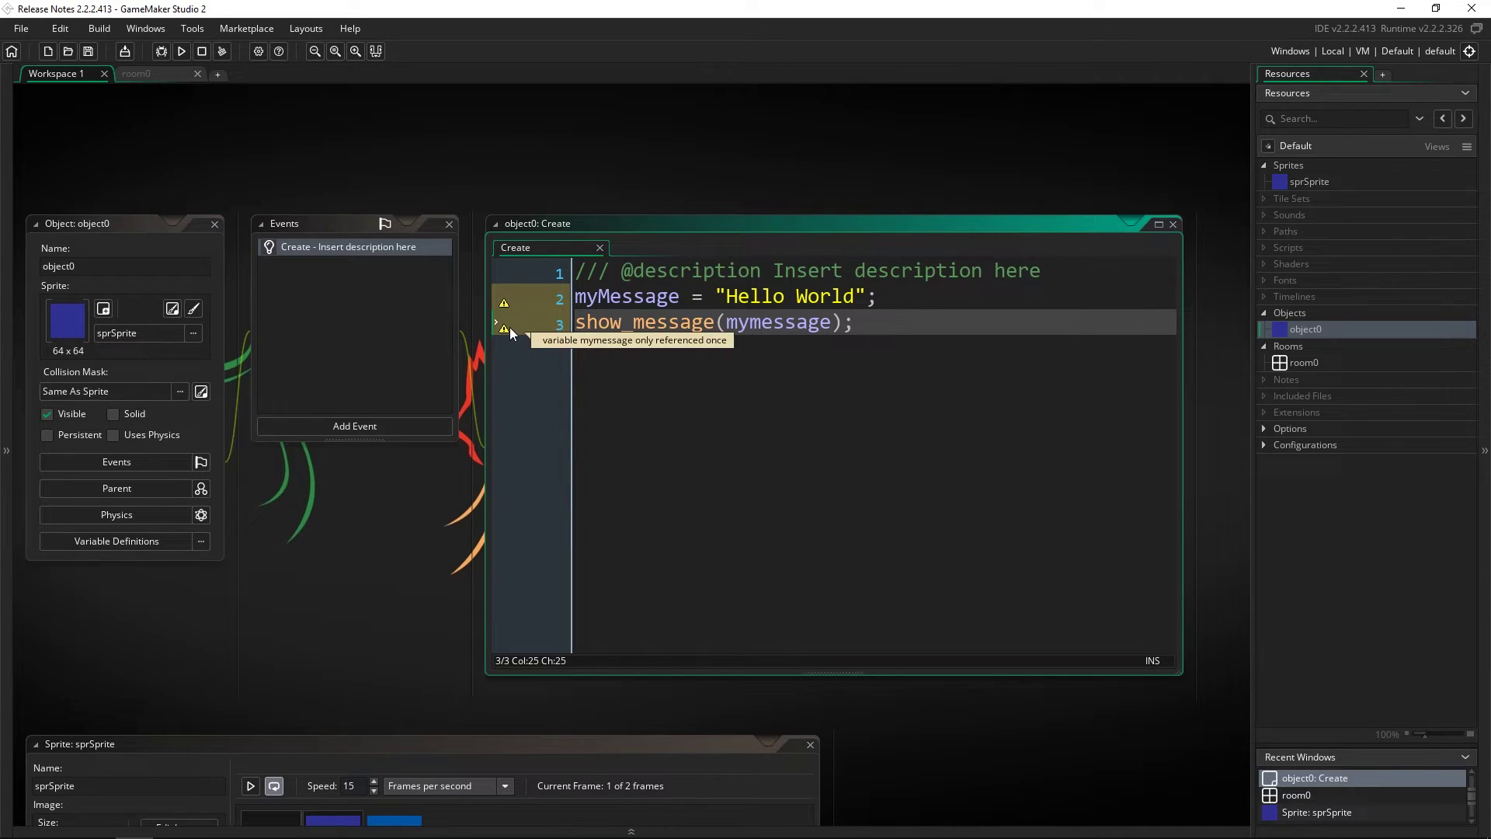
left_click_drag(871, 324, 581, 323)
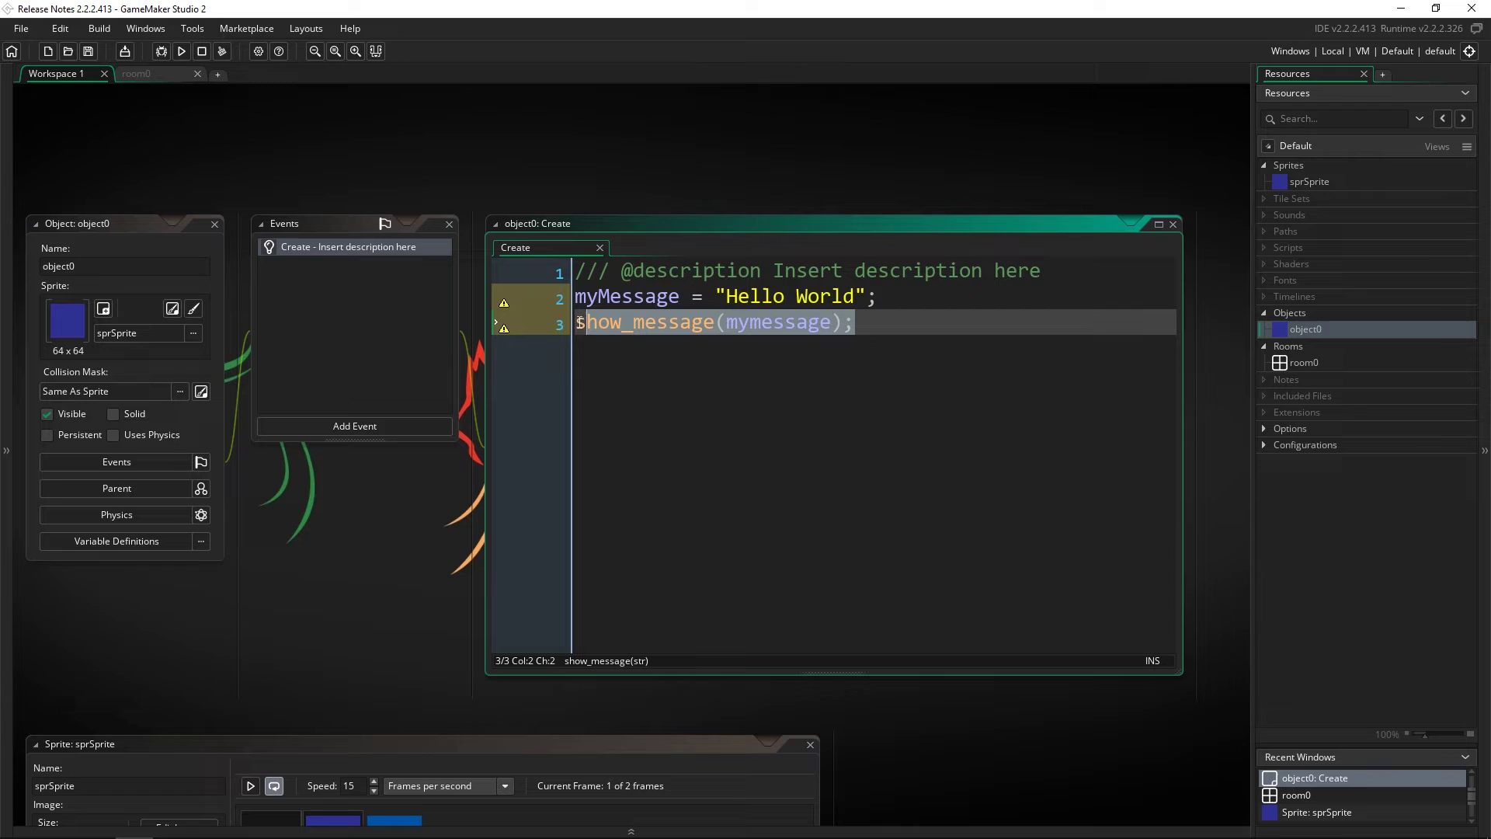
- Check the Preferences' Languages > GML settings, keep Maximum number of Syntax Errors at 50, and accept
mouse_move(512, 319)
left_click(21, 28)
left_click(33, 183)
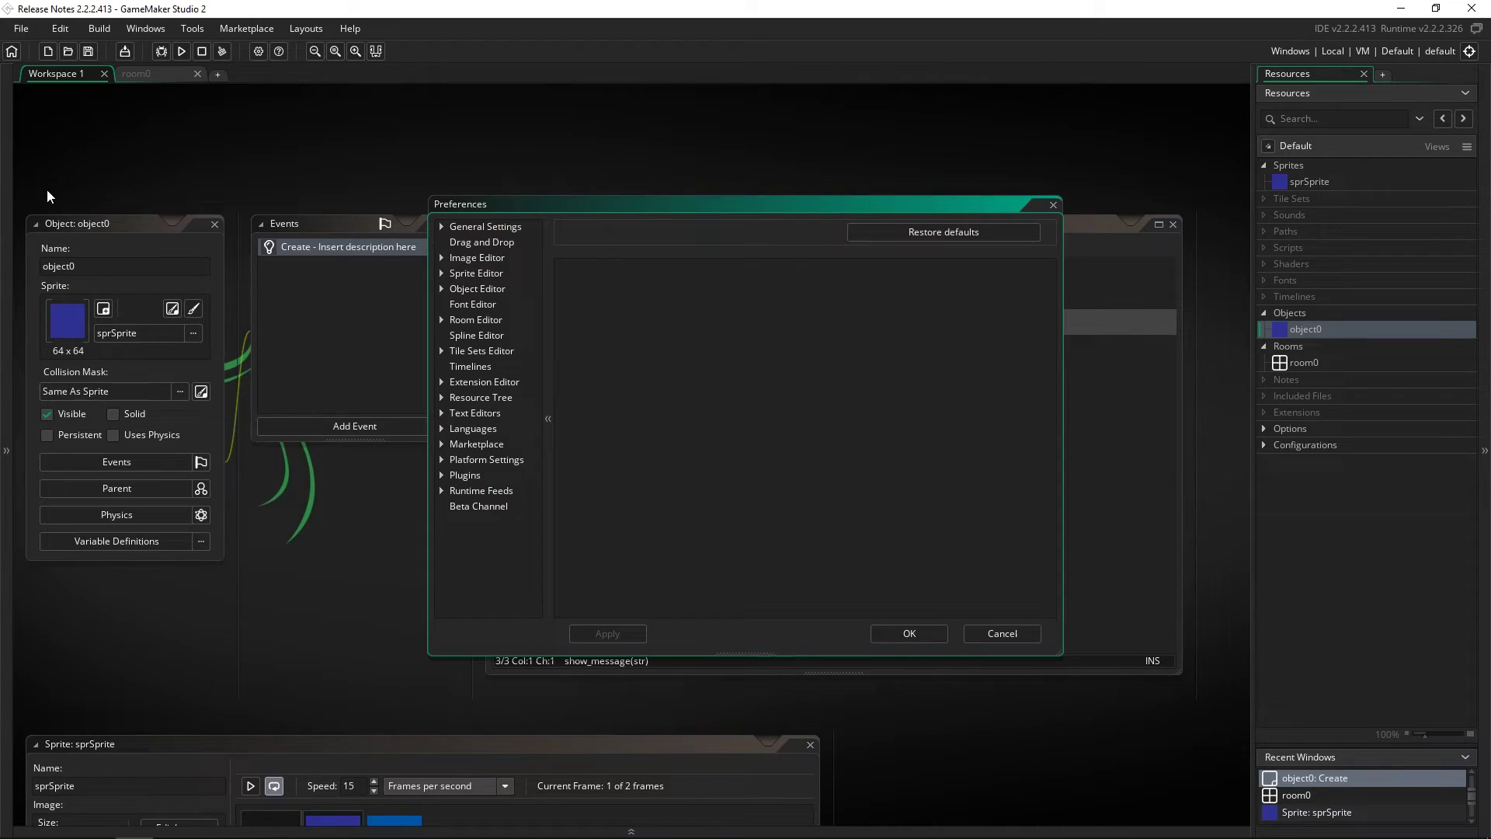
left_click(442, 428)
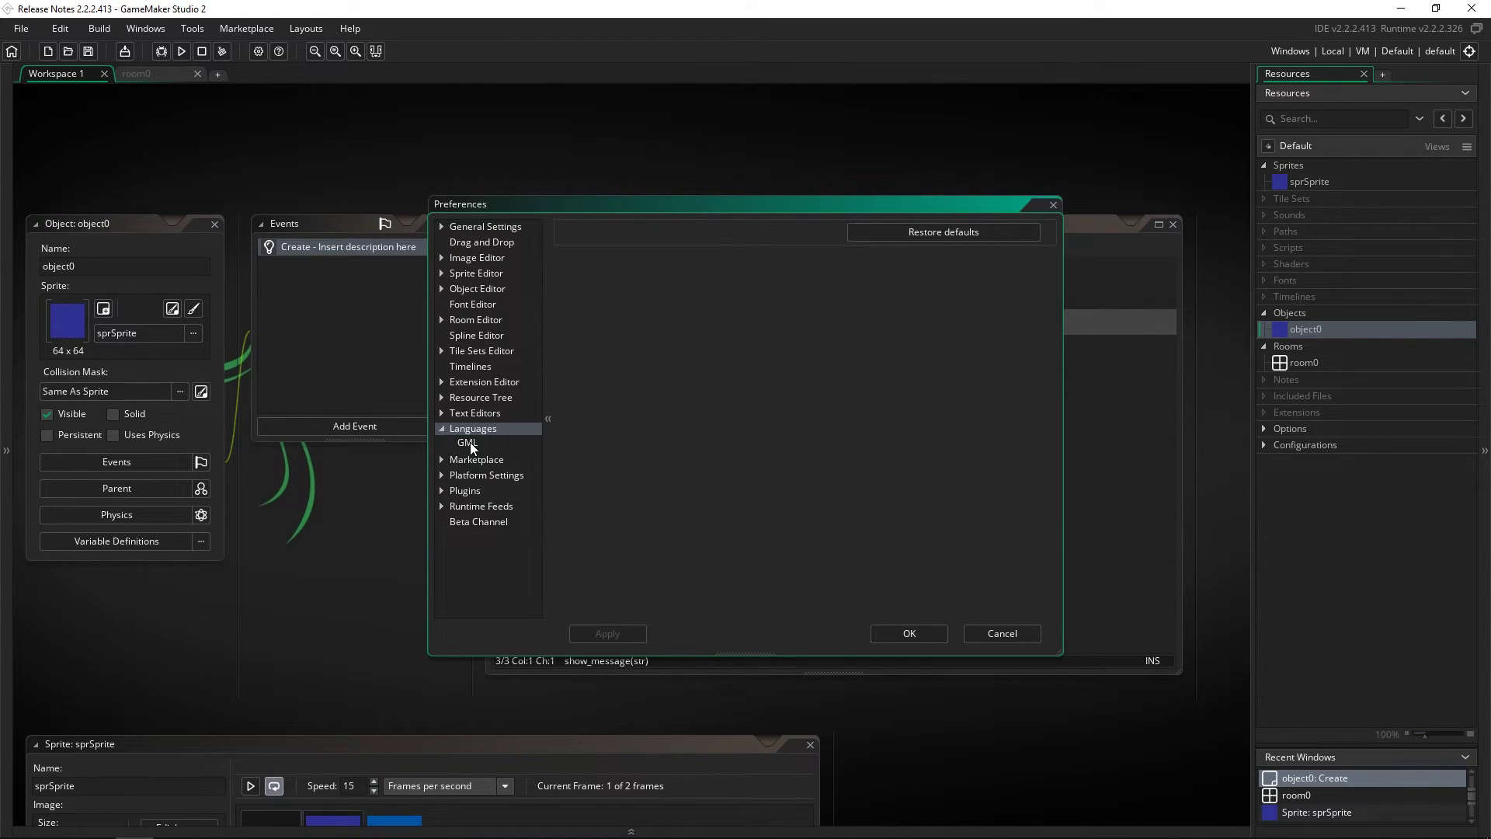
left_click(469, 442)
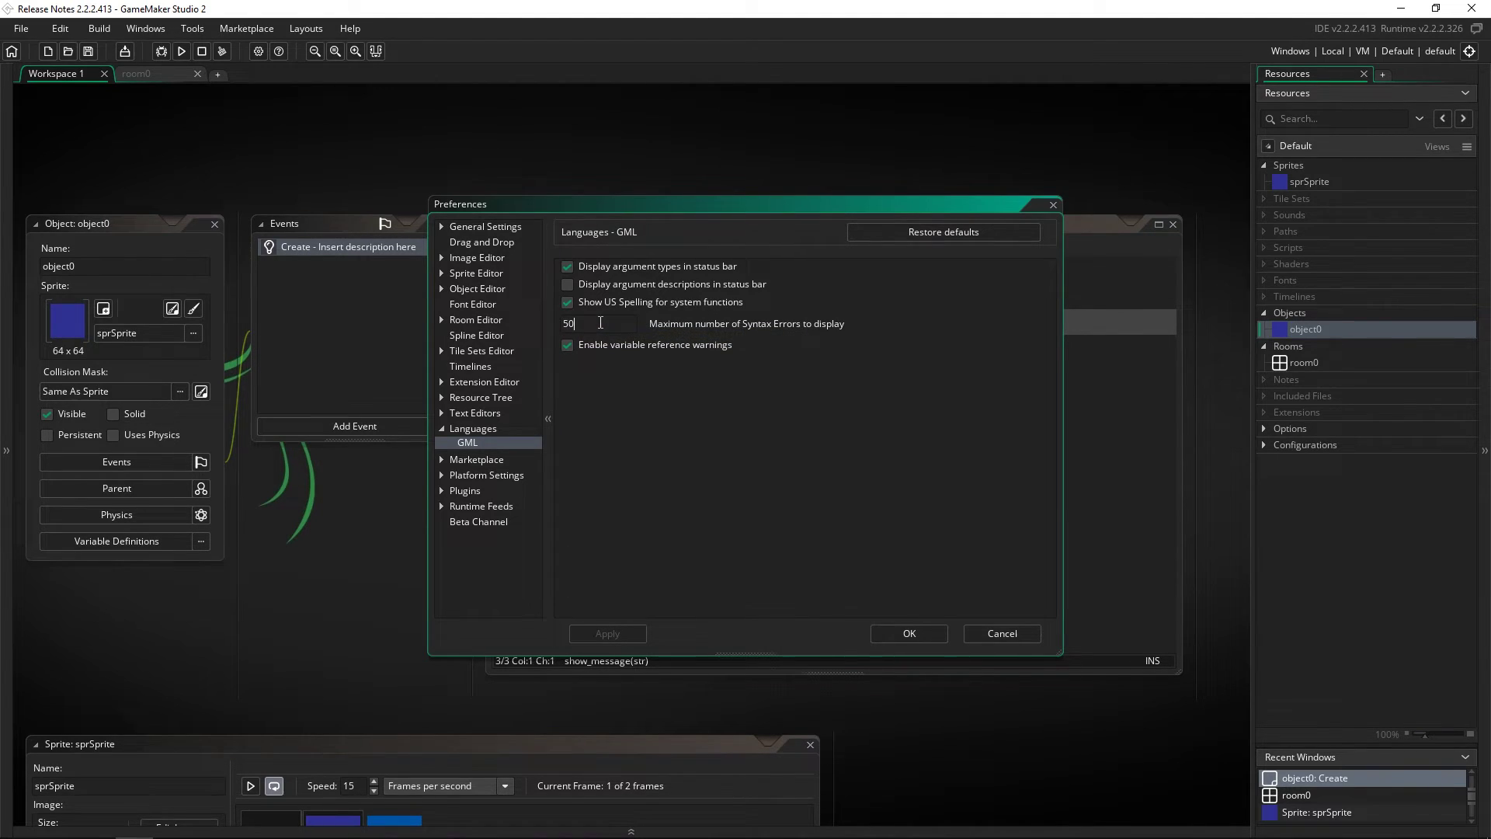
left_click(629, 328)
double_click(574, 324)
left_click(589, 325)
left_click(588, 325)
left_click(922, 628)
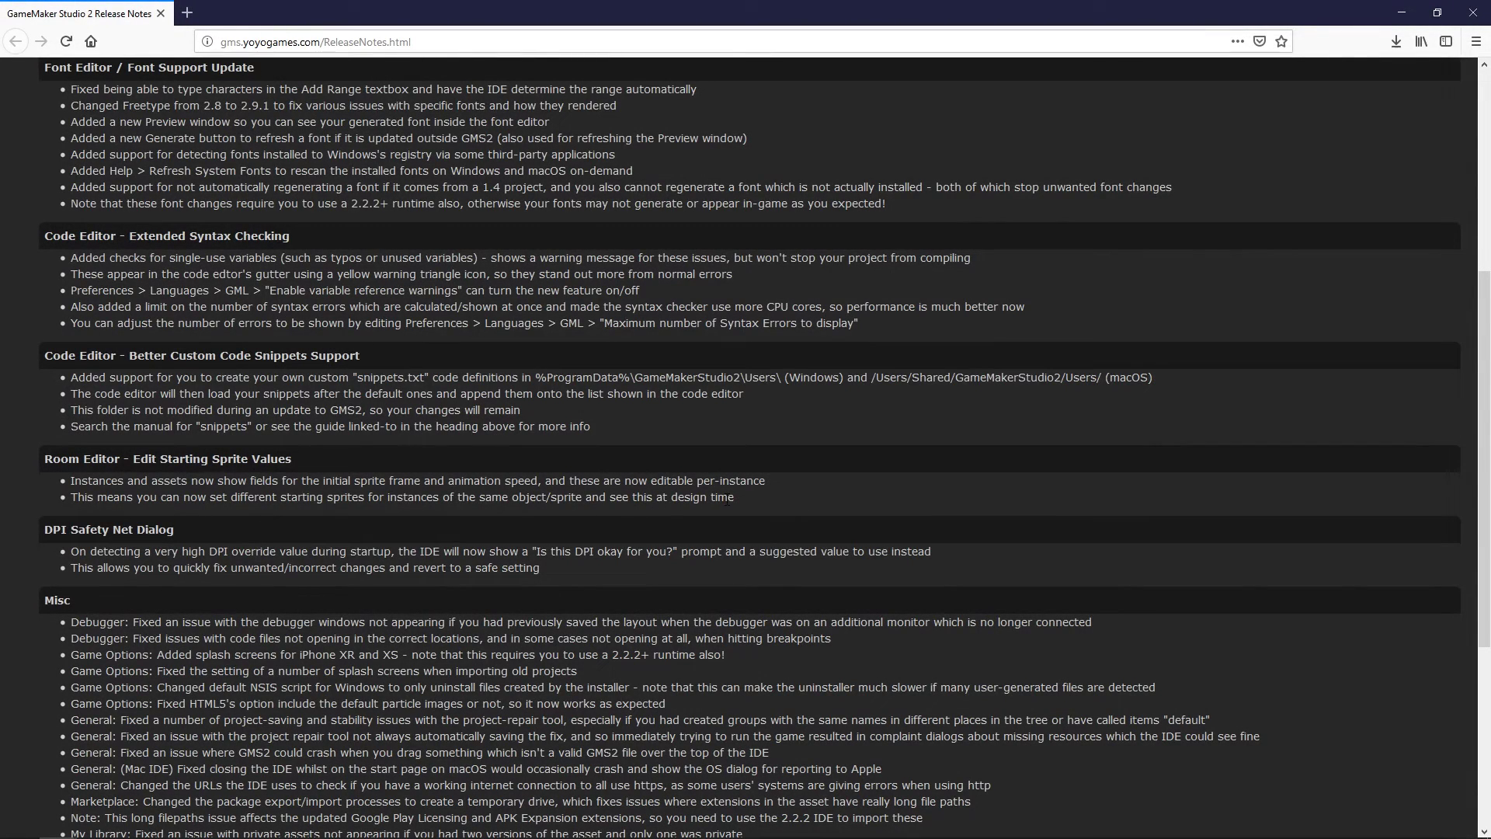
- Highlight the Room Editor starting sprite frame and speed notes, then return to the room0 Room Editor
left_click_drag(742, 500, 64, 482)
left_click(901, 515)
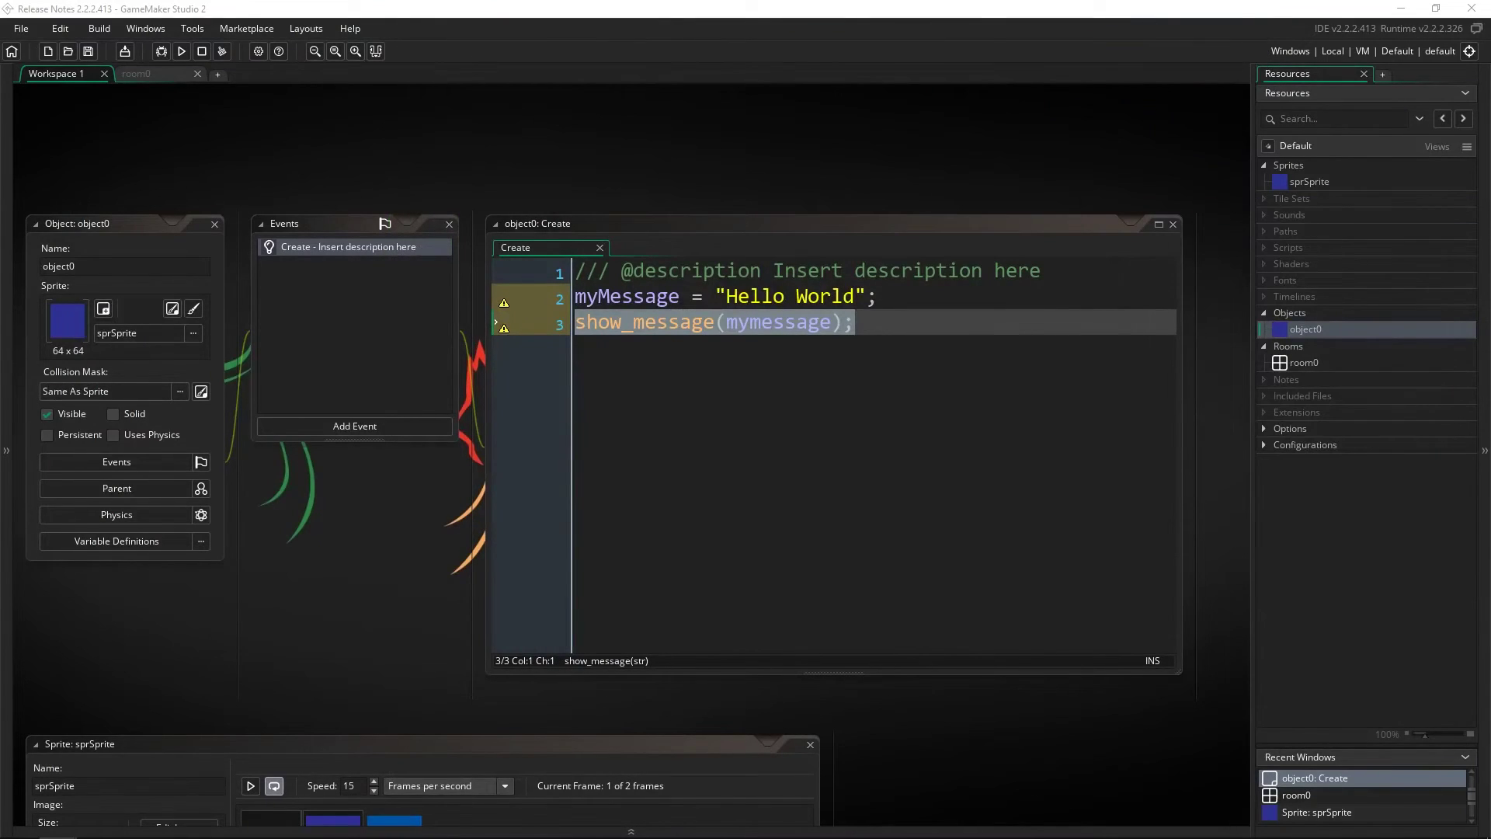
left_click(156, 75)
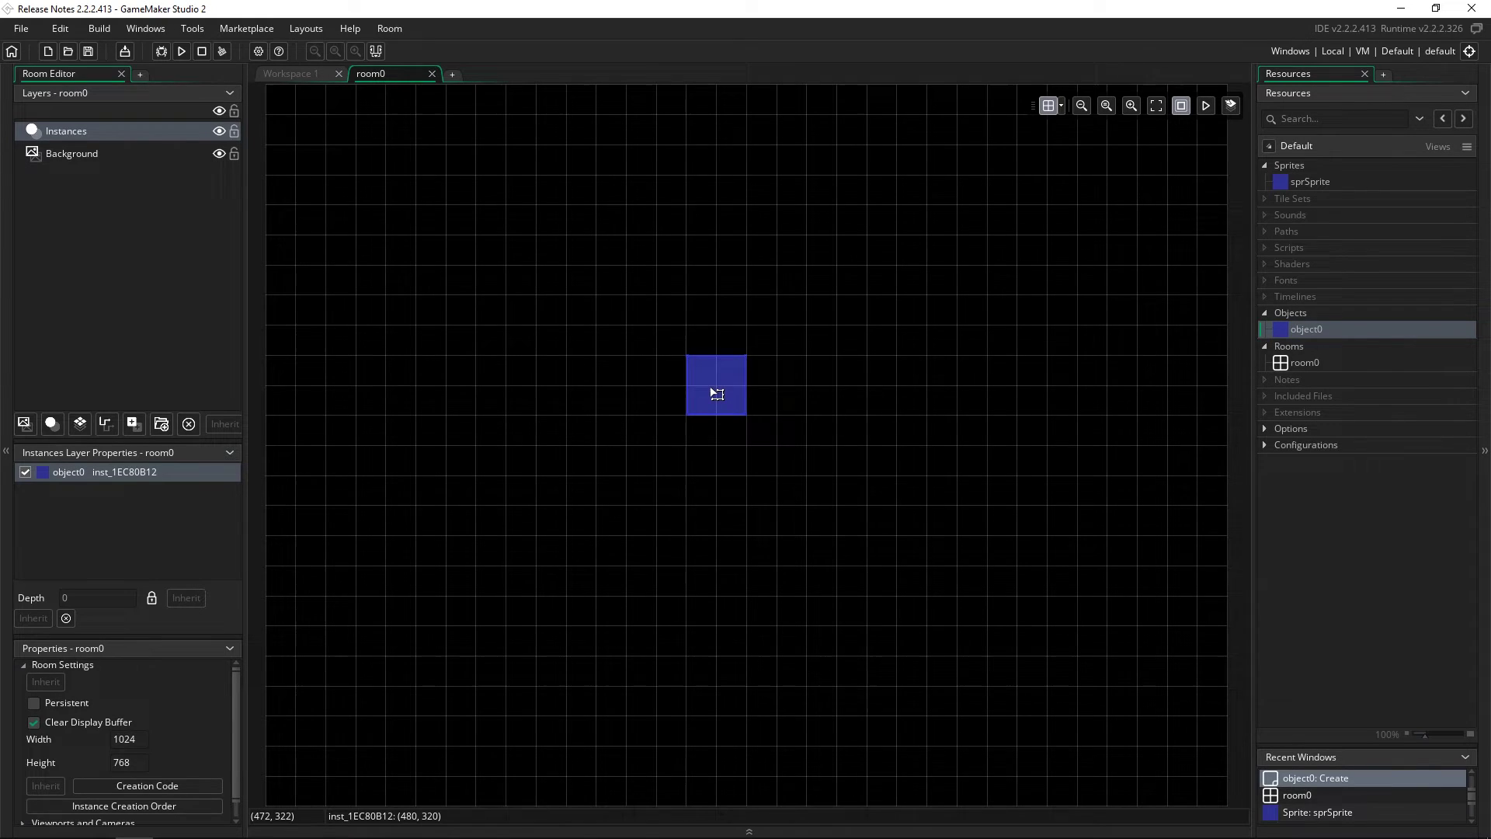
- In the room0 instance's properties, set the starting Frame to 1, then back to 0
double_click(716, 393)
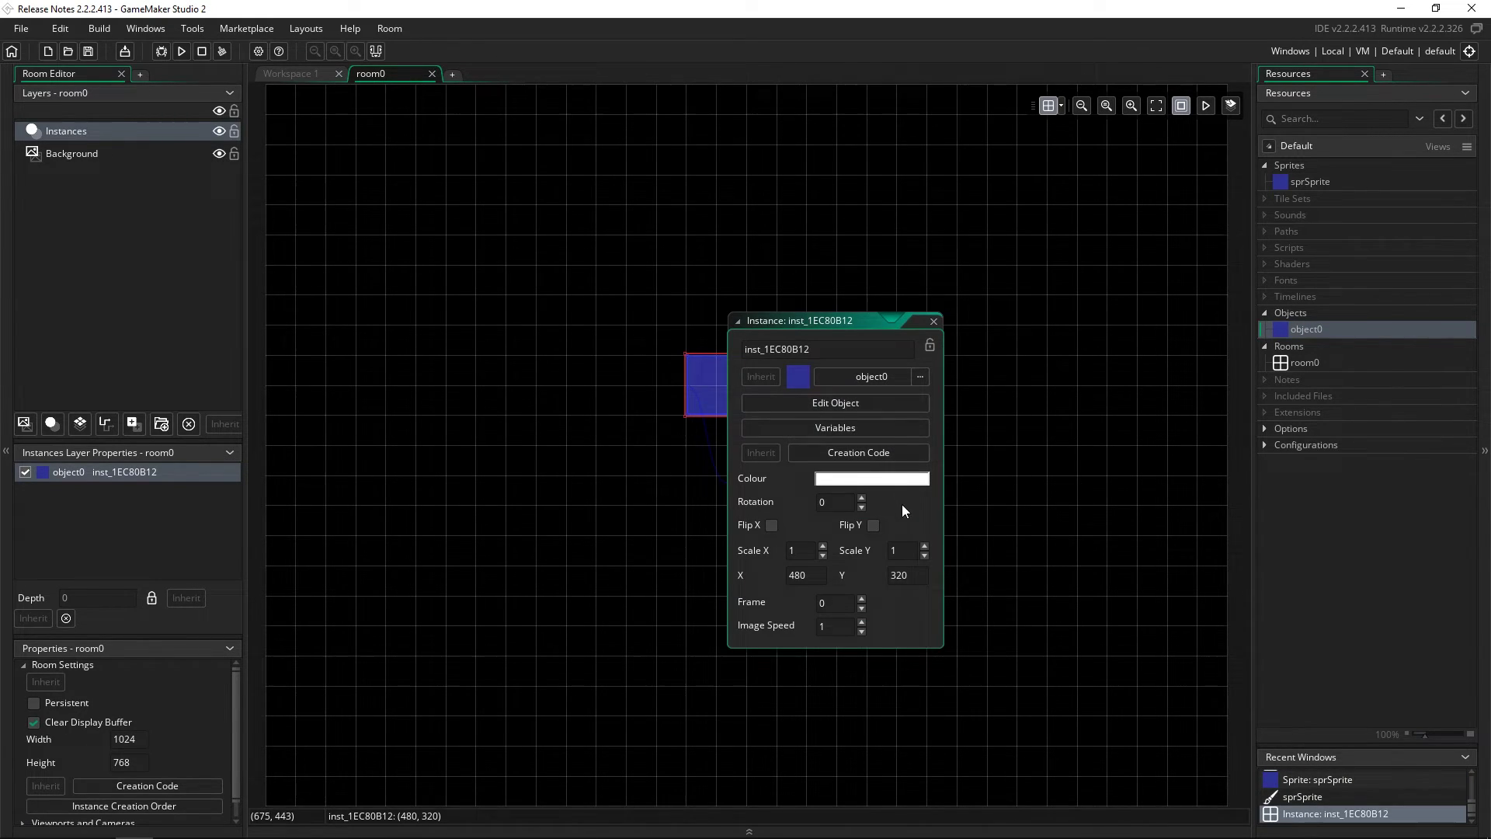
left_click(827, 625)
left_click(826, 603)
type("1")
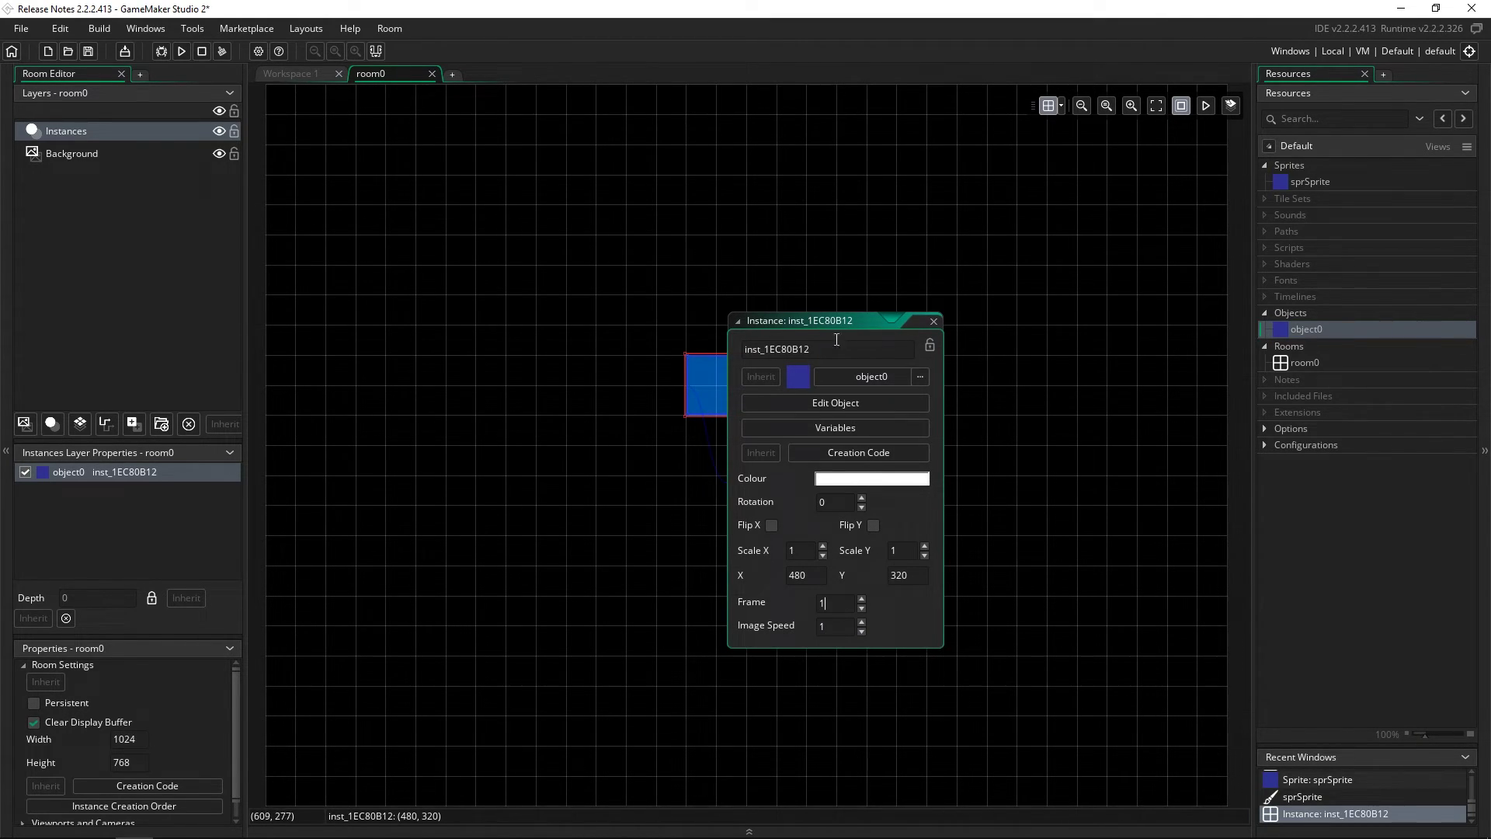
left_click_drag(862, 320, 1037, 340)
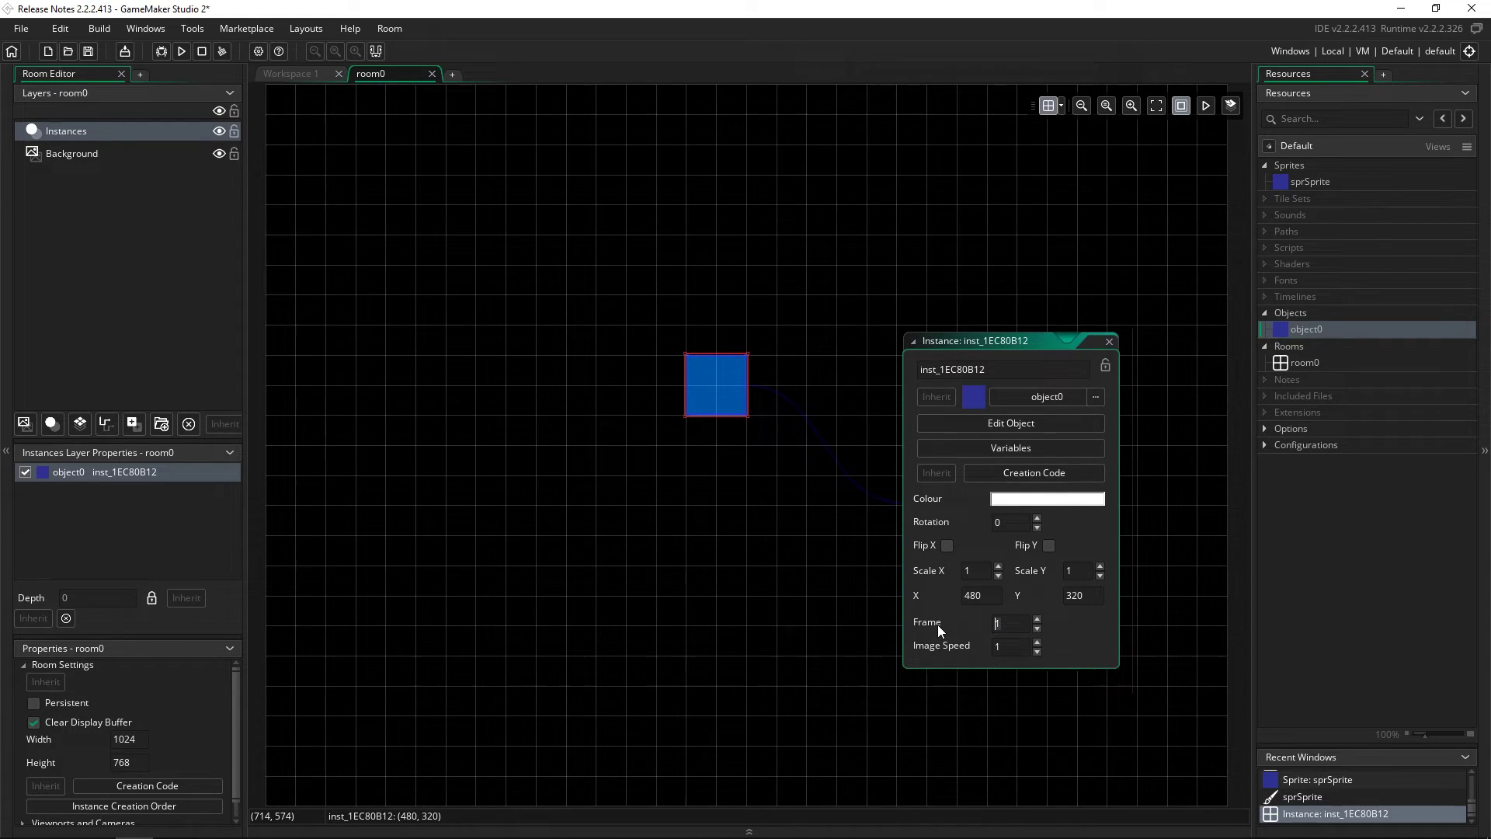
key("BackSpace")
type("0")
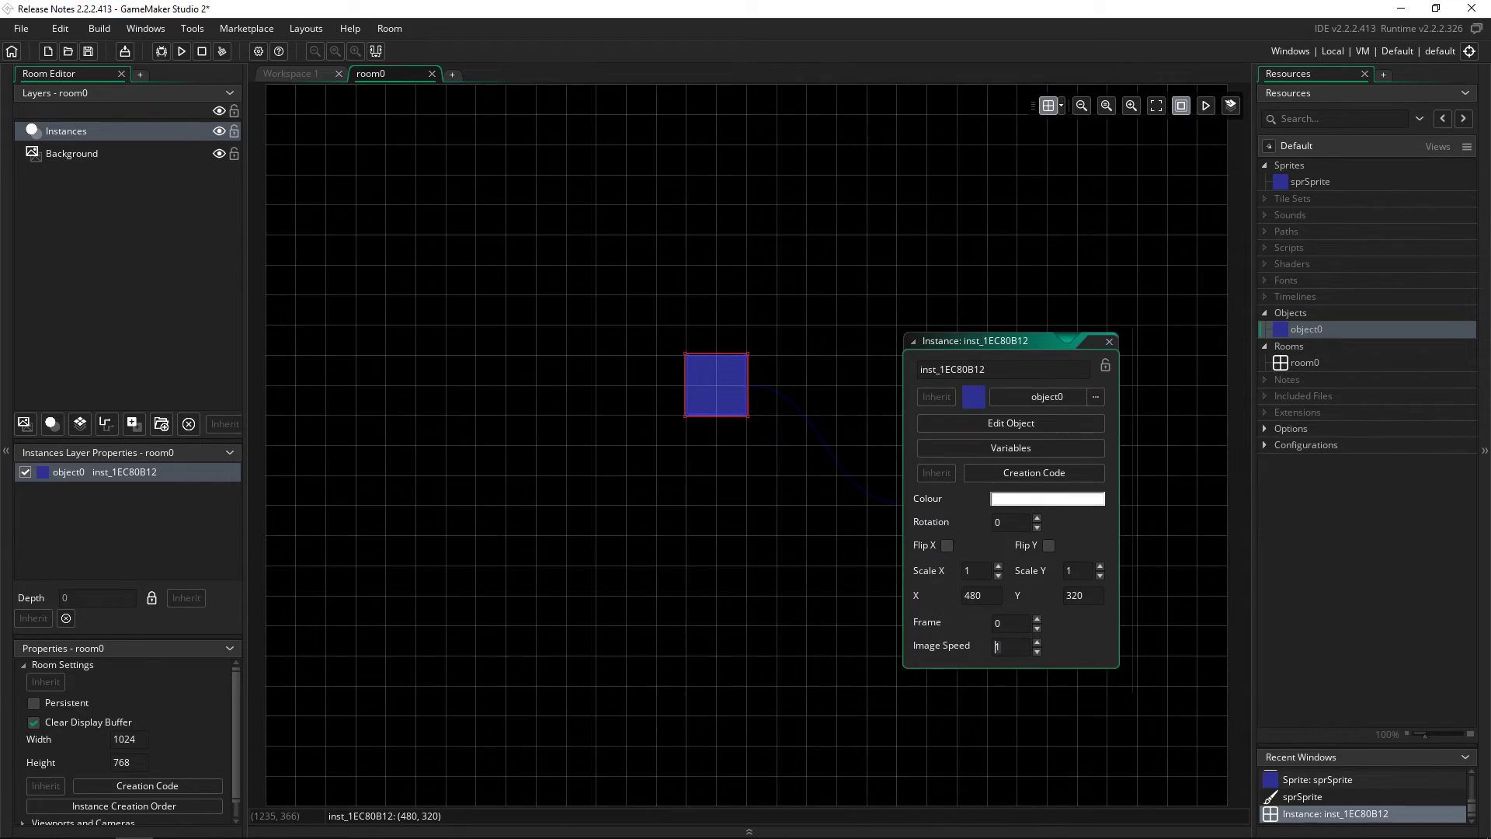
- Scroll the 2.2.2 release notes down to the Bugs section at the end
scroll(543, 610, "down", 3)
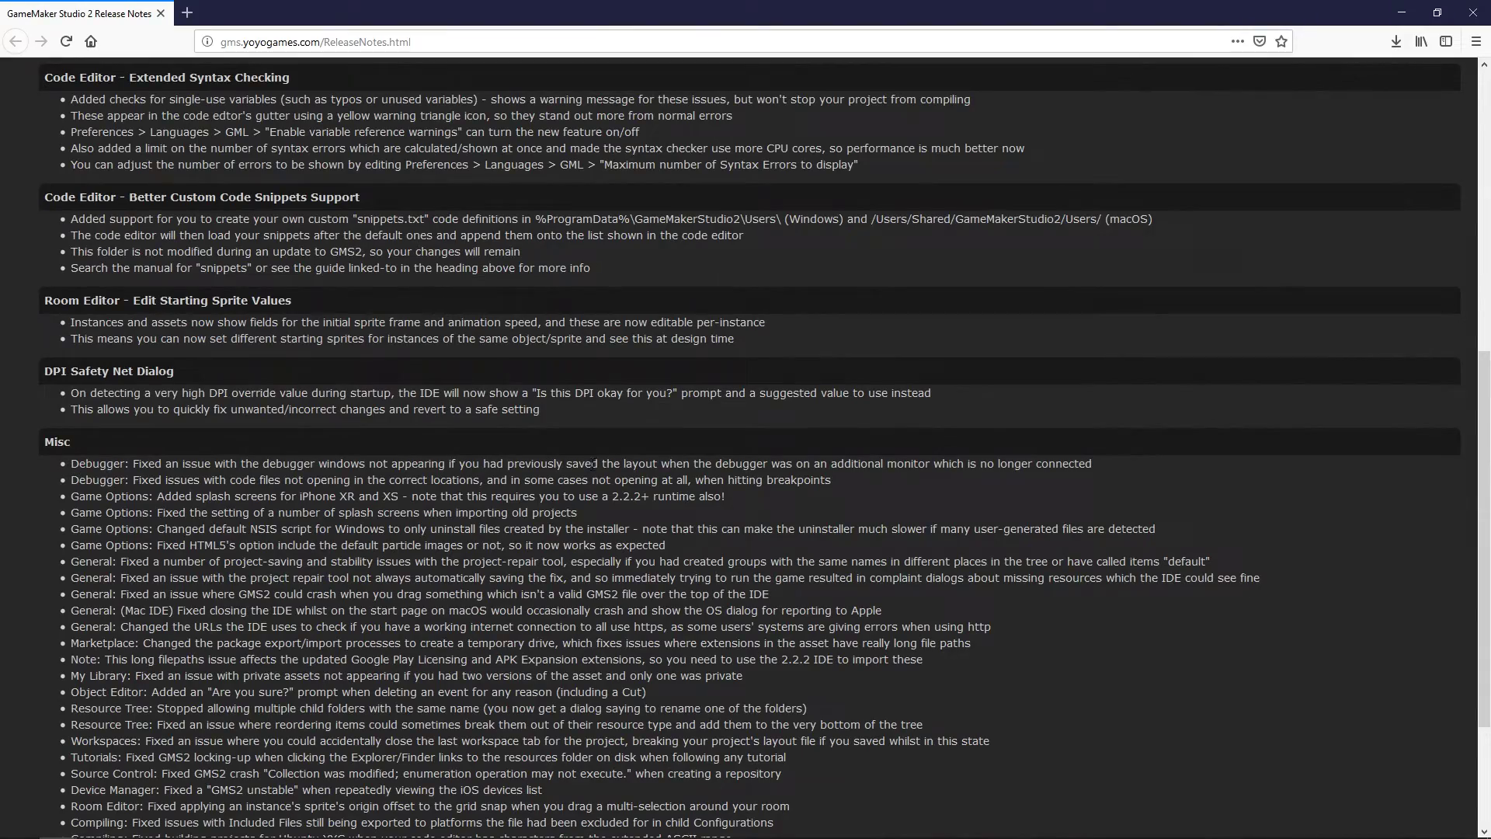
scroll(745, 447, "down", 3)
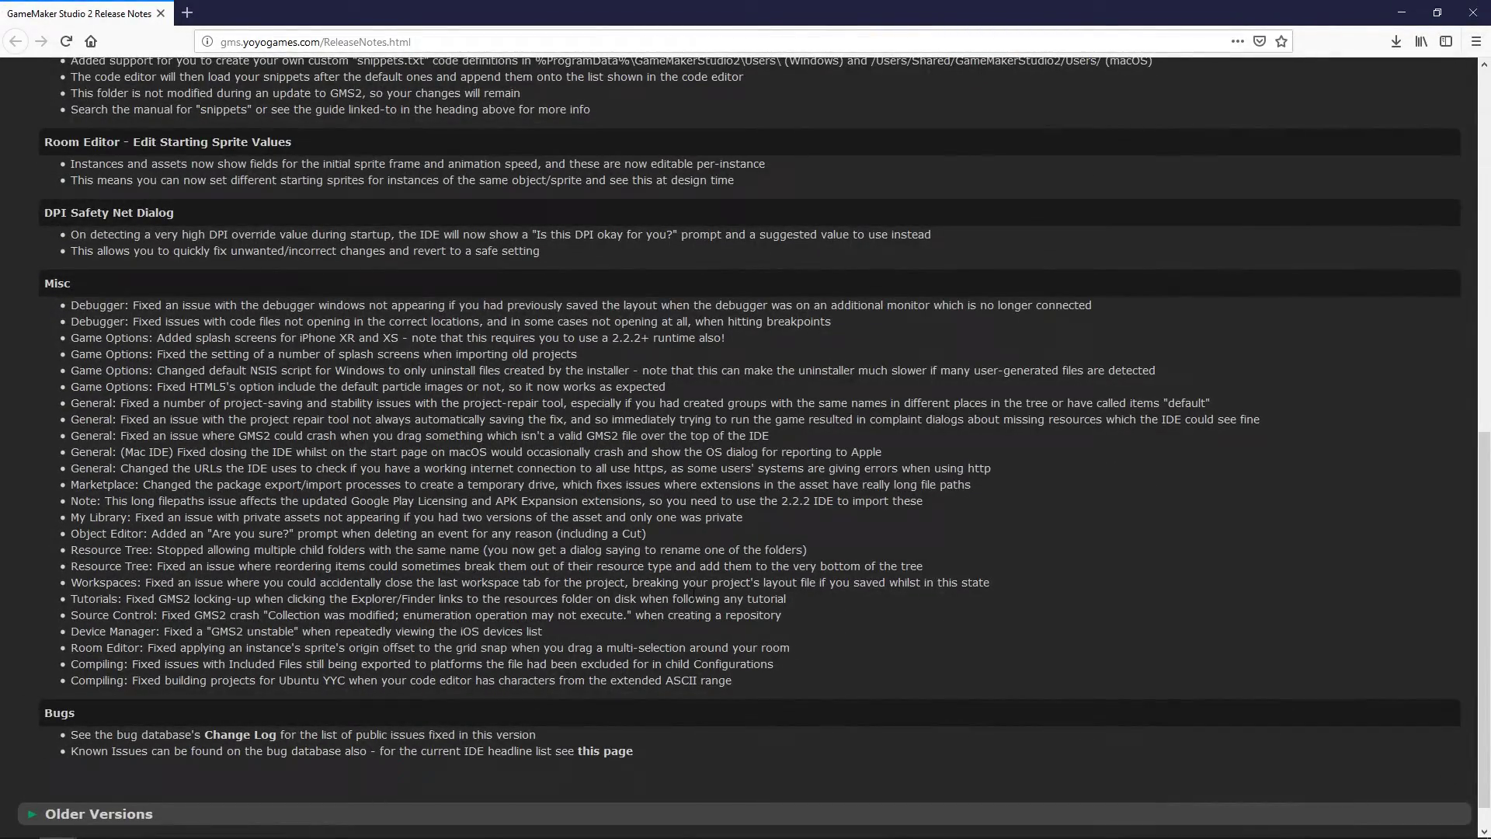
scroll(733, 602, "down", 1)
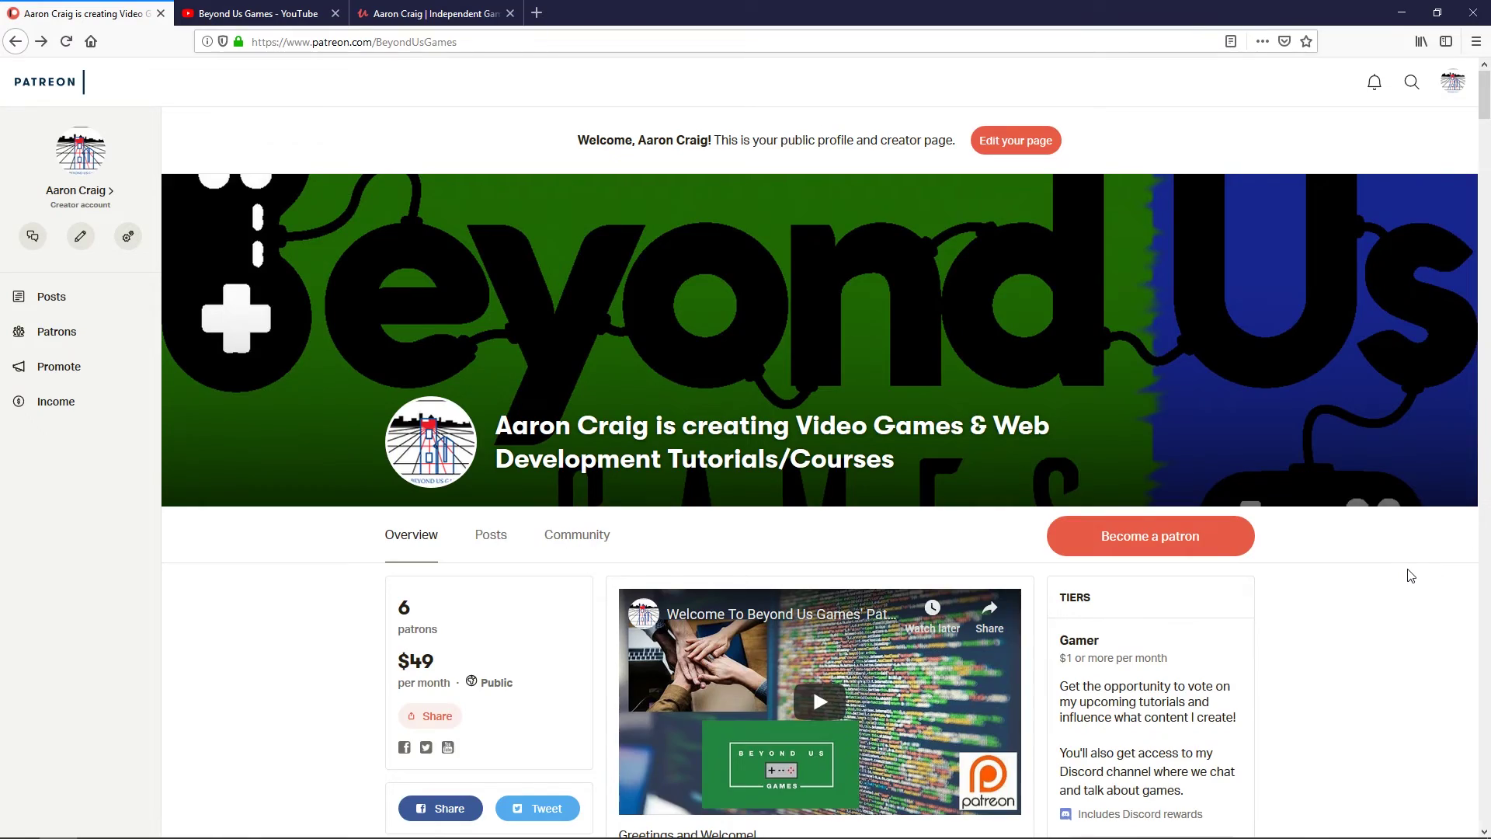
- Scroll through the Patreon poll and comments, then switch to the Udemy instructor profile tab
scroll(1407, 575, "down", 2)
scroll(1394, 572, "down", 1)
scroll(1391, 572, "down", 10)
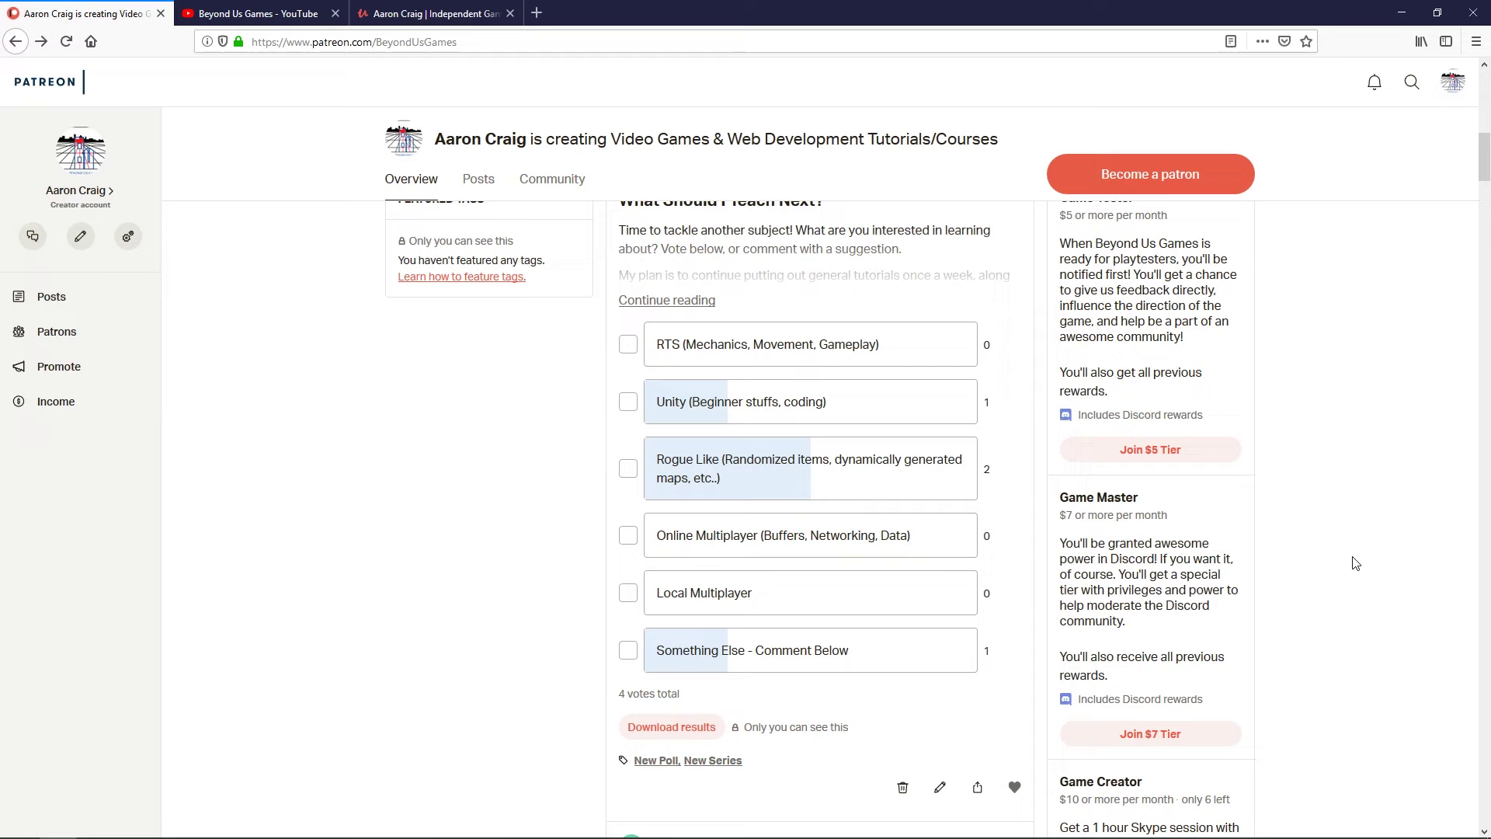
scroll(1354, 563, "down", 4)
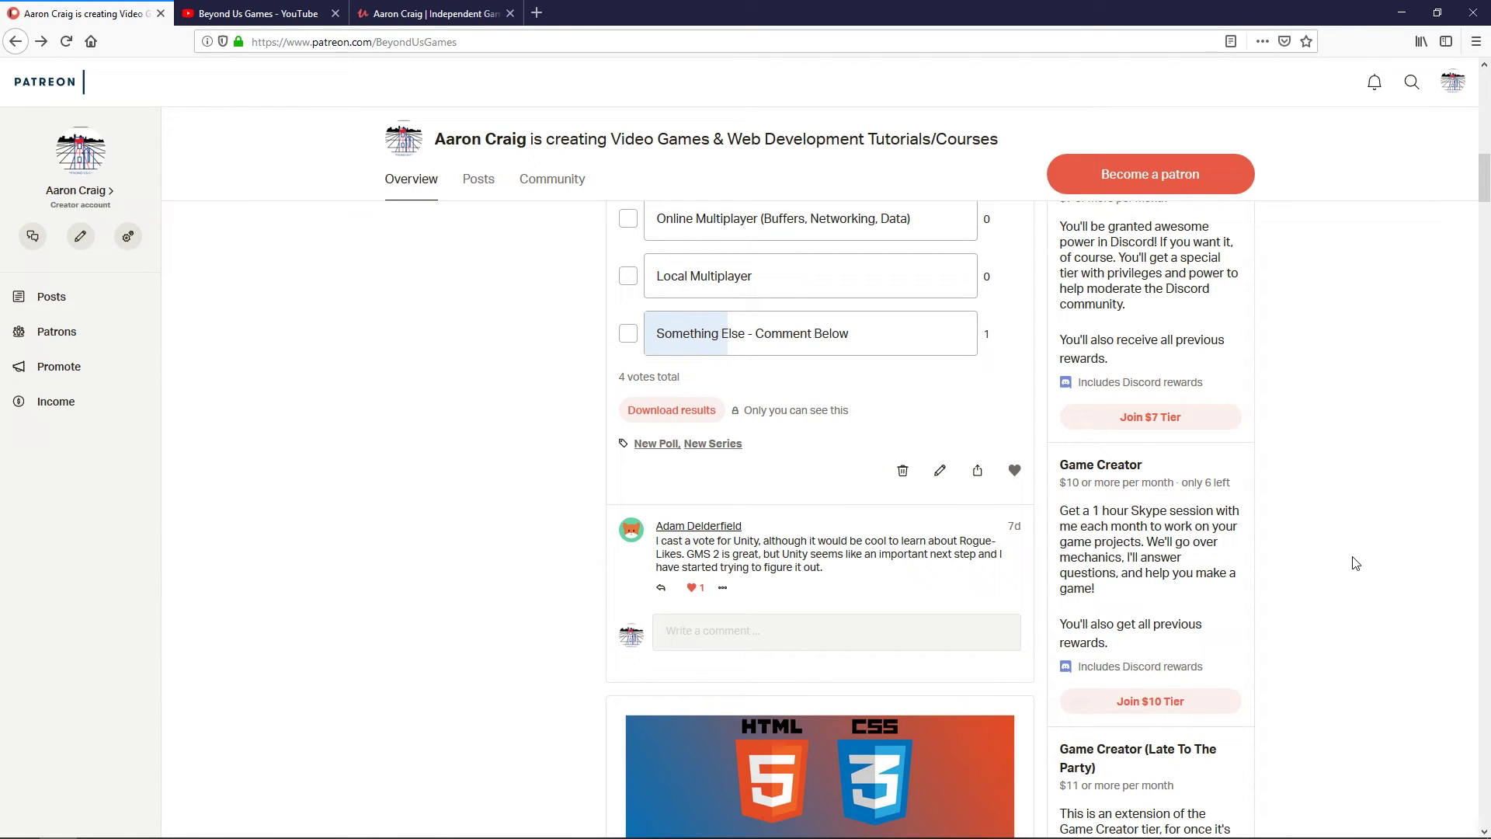
scroll(1350, 559, "up", 1)
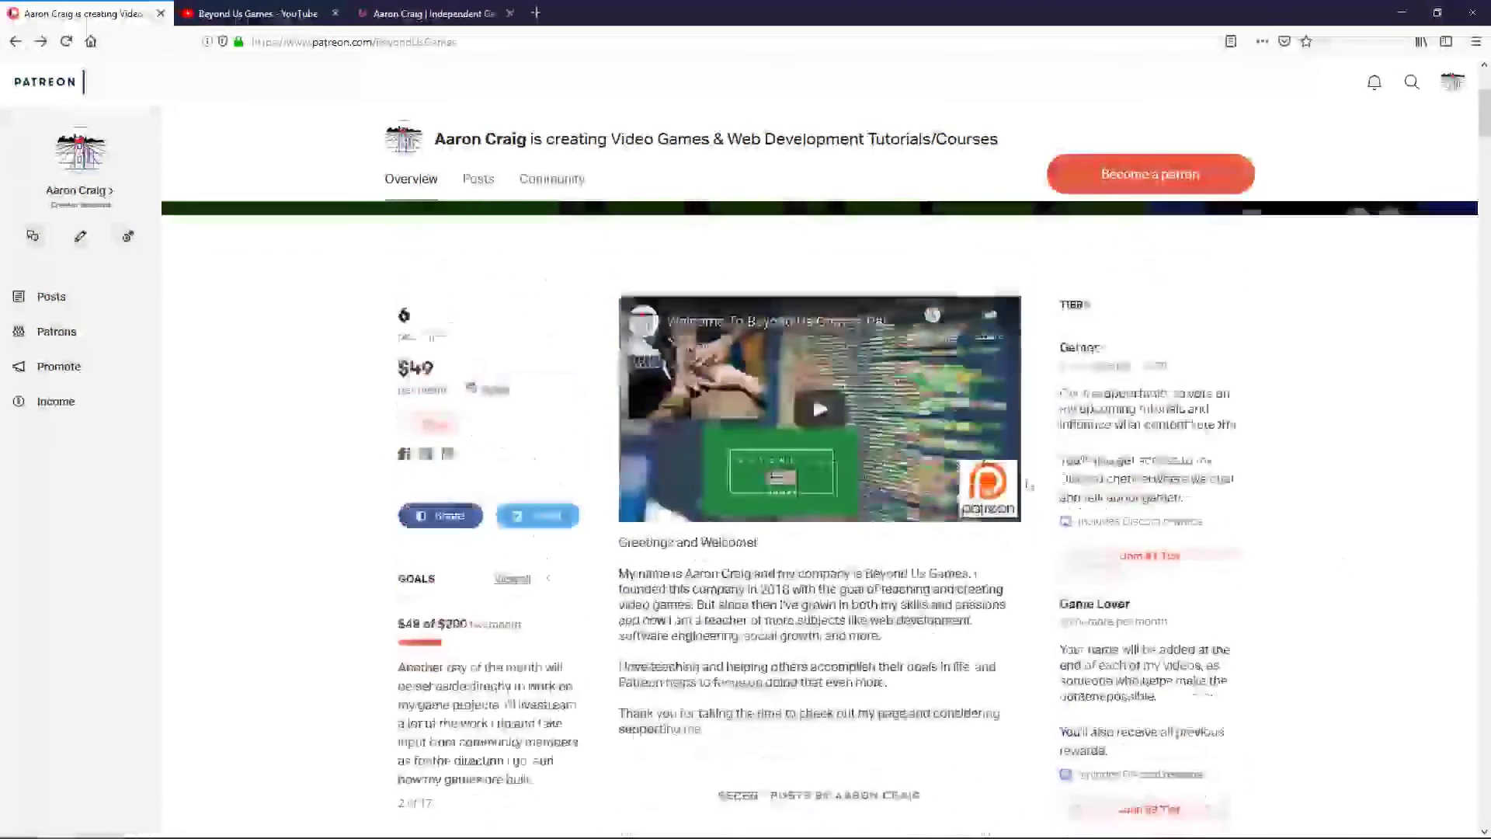
key("ctrl+shift+Tab")
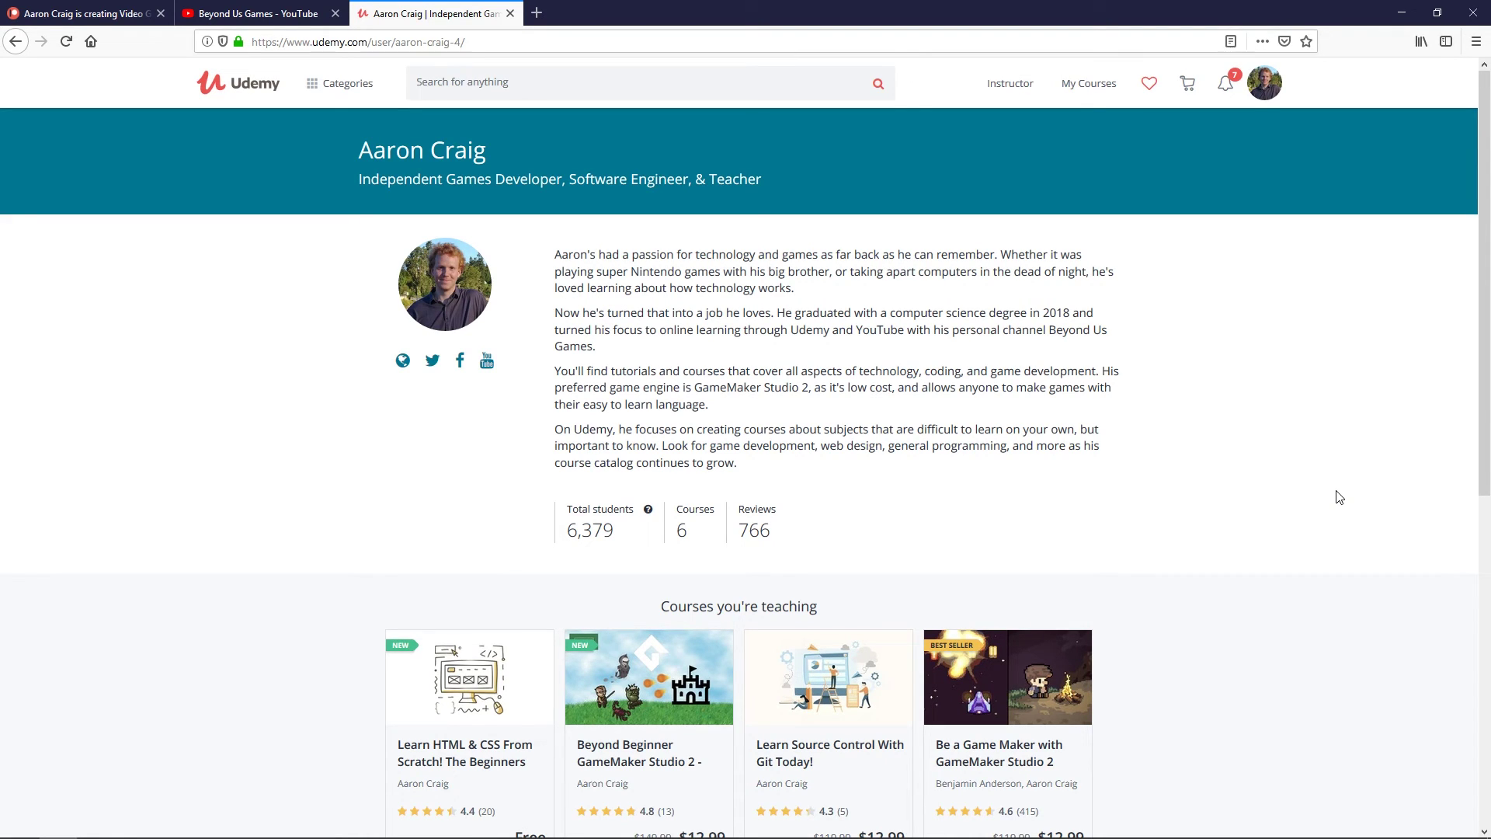
- View the Beyond Us Games YouTube channel, then go back to the Patreon creator page
left_click(219, 13)
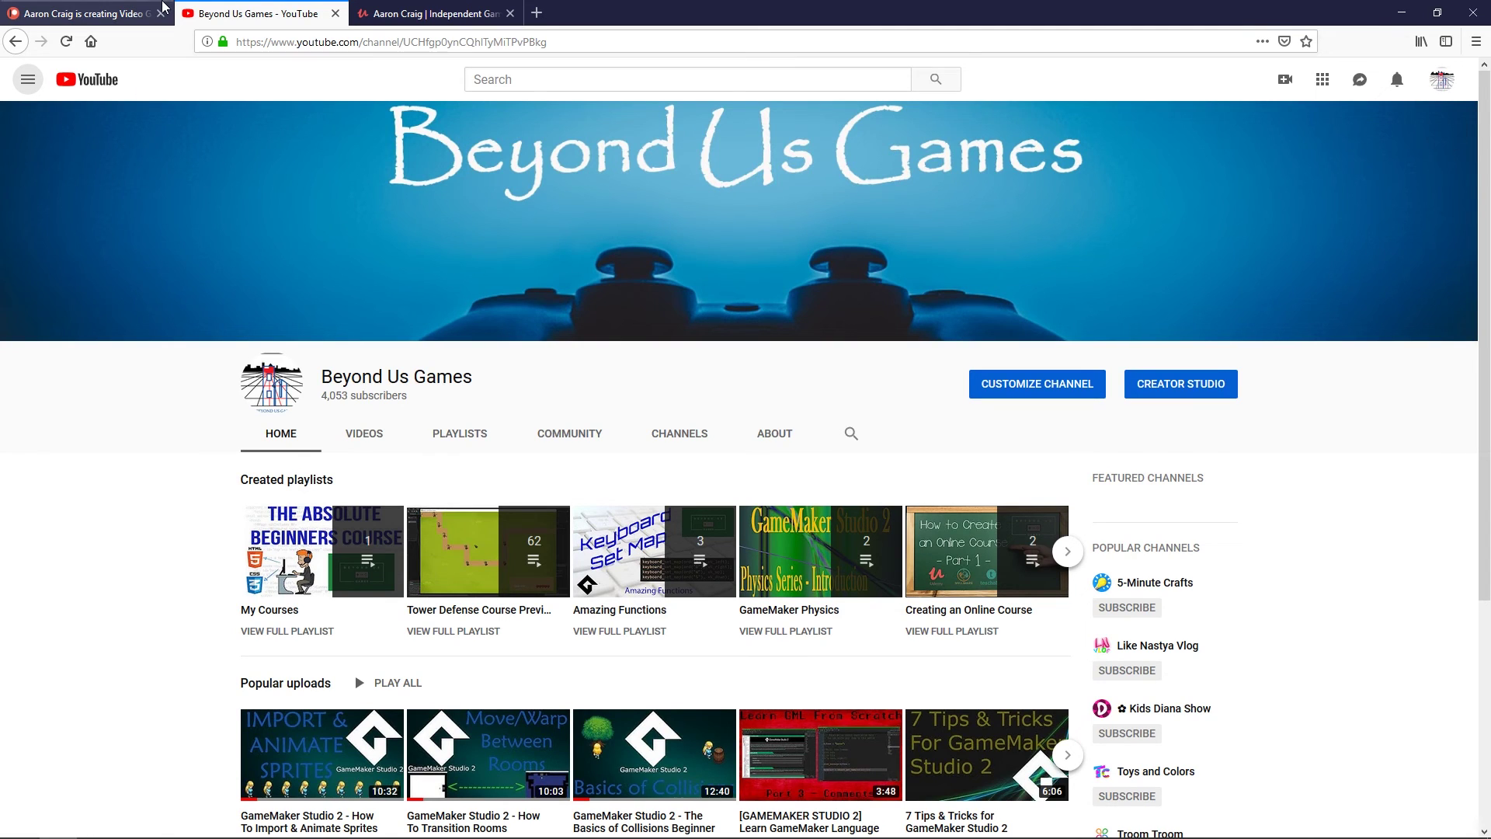
left_click(163, 8)
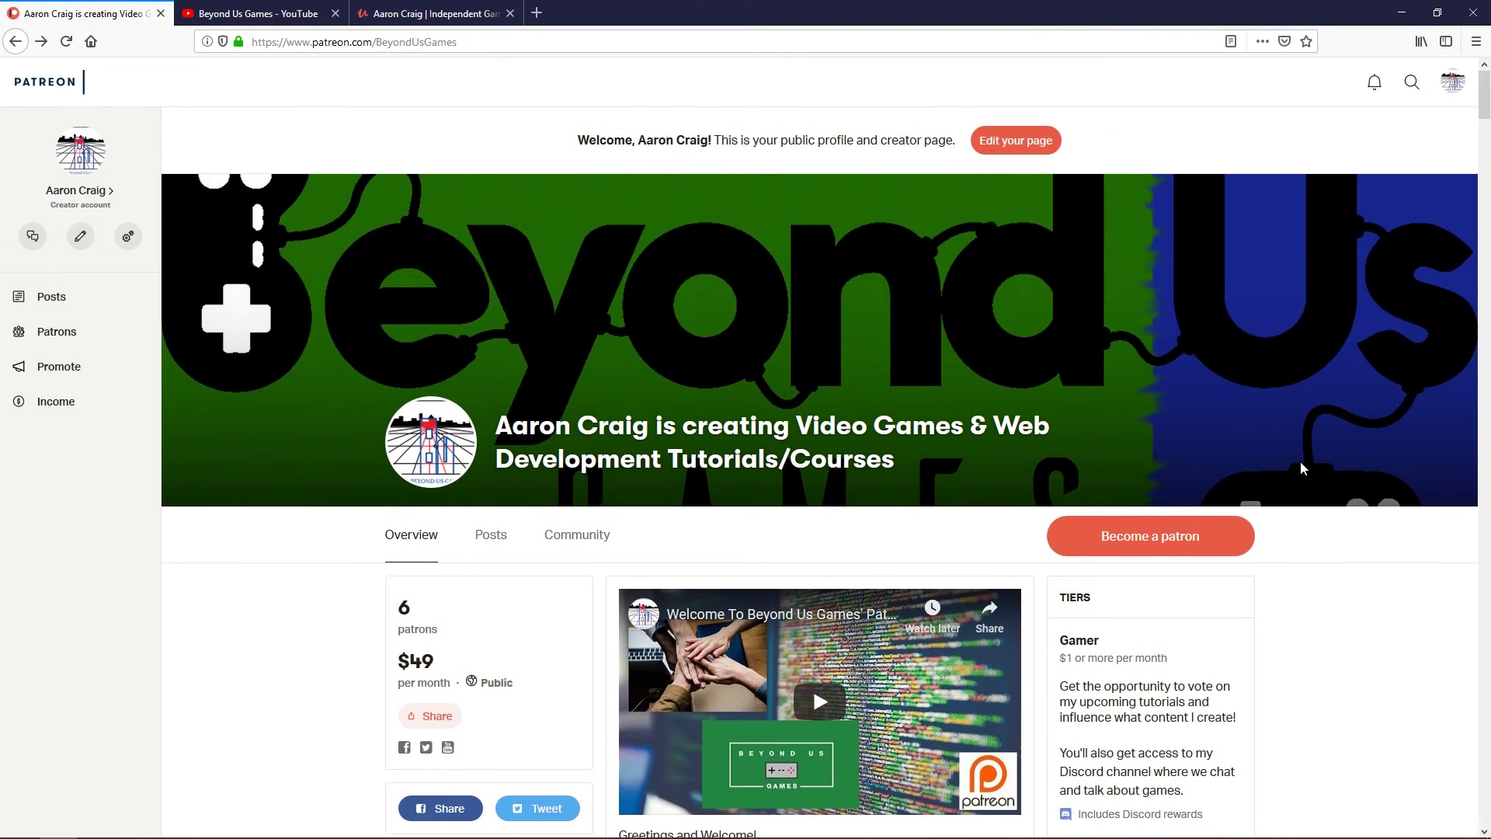